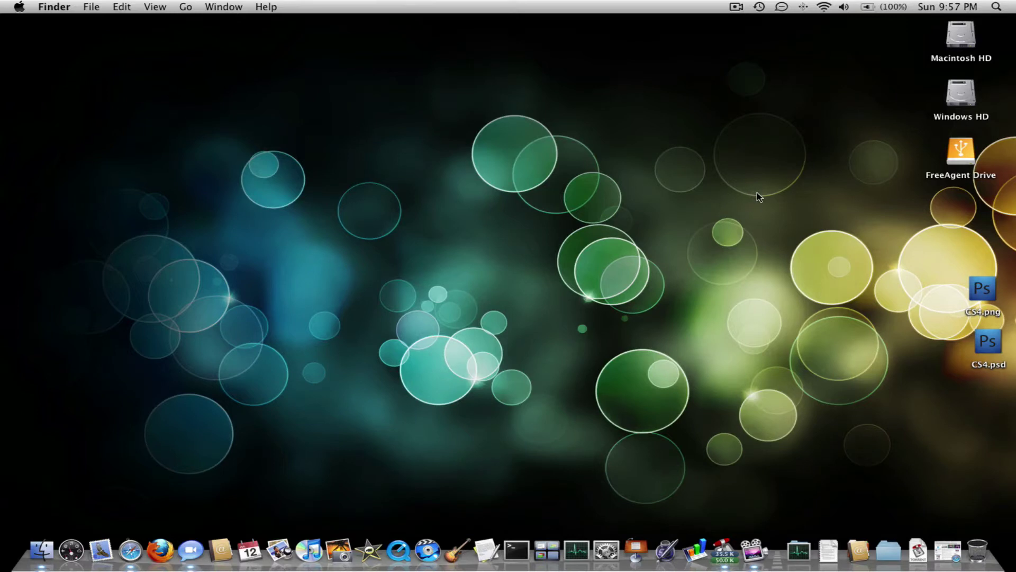
Launch Photoshop CS4 by searching 'photo' in Spotlight
key("super+space")
type("photo")
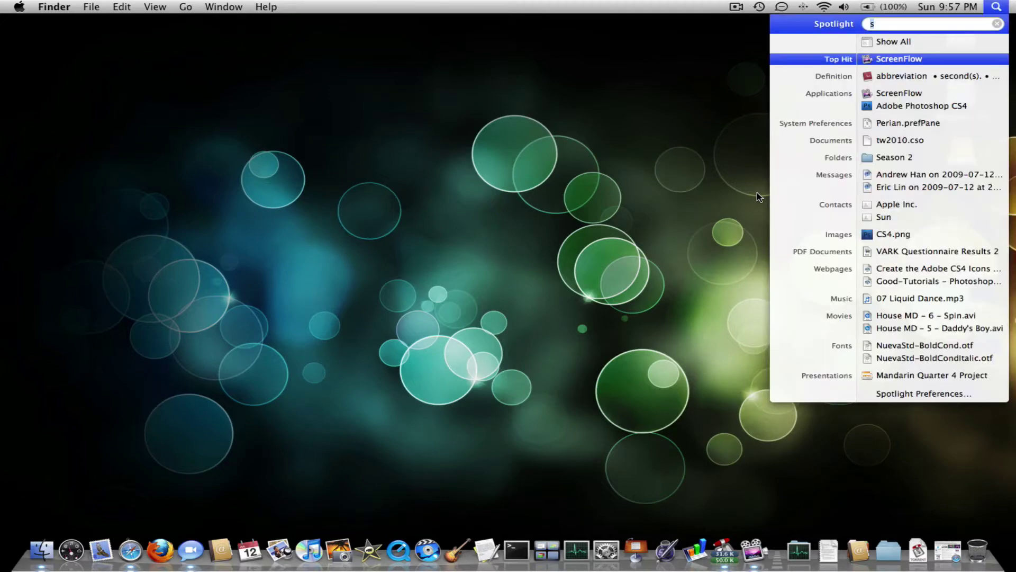
key("Return")
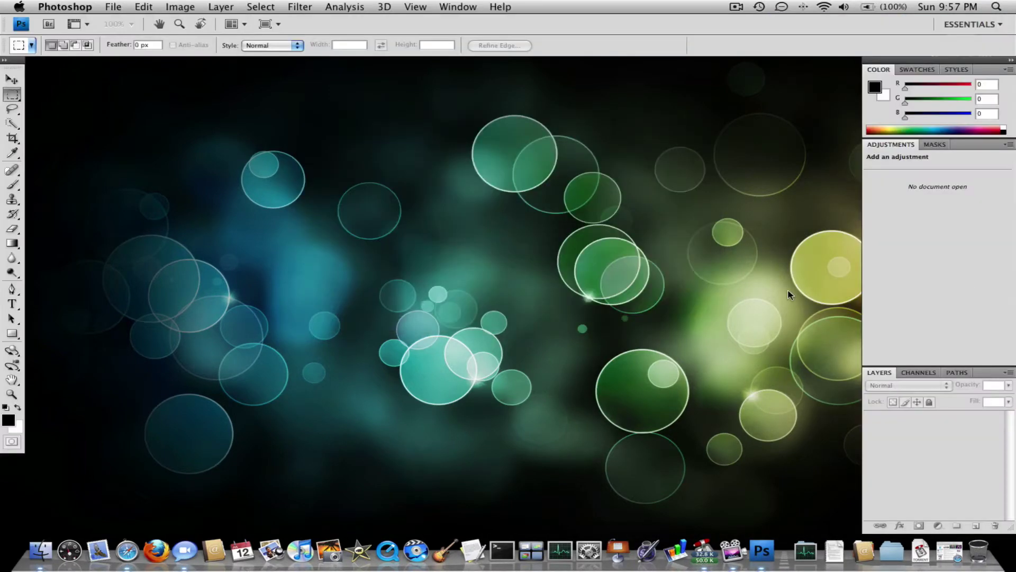
View the finished CS4.png icon in Preview, then quit Preview
left_click(673, 293)
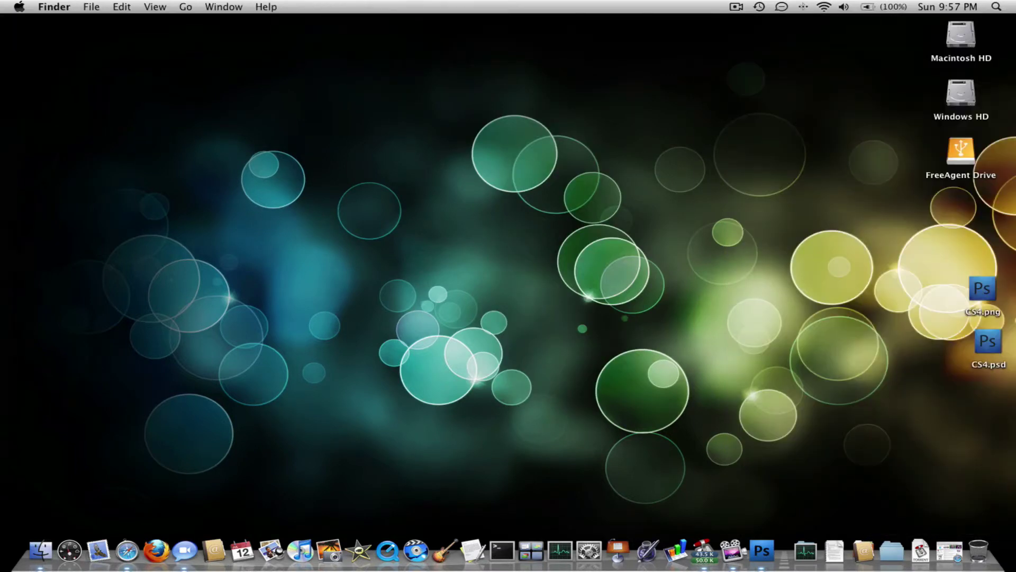
right_click(978, 291)
mouse_move(932, 306)
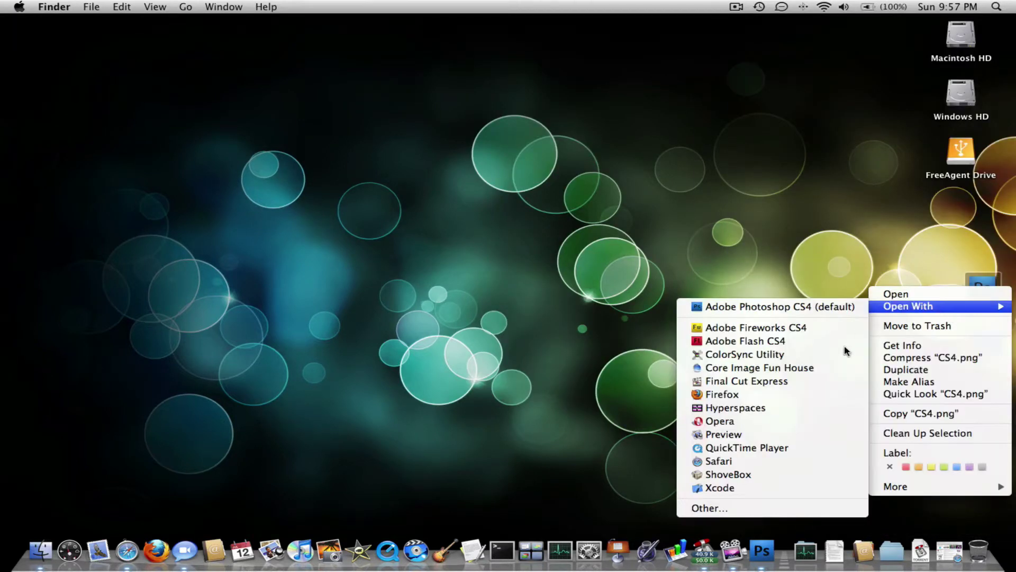
left_click(804, 437)
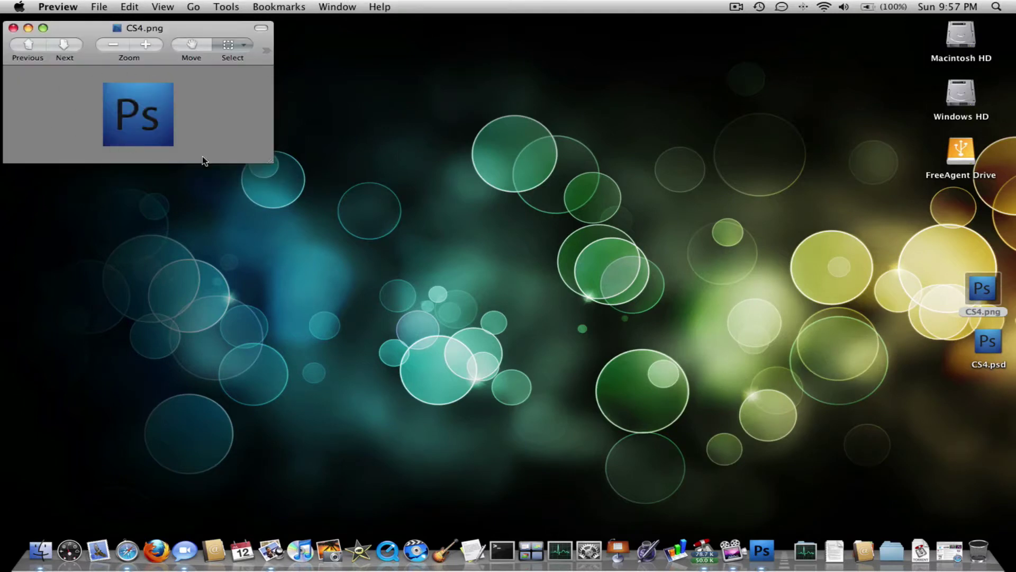
key("super+q")
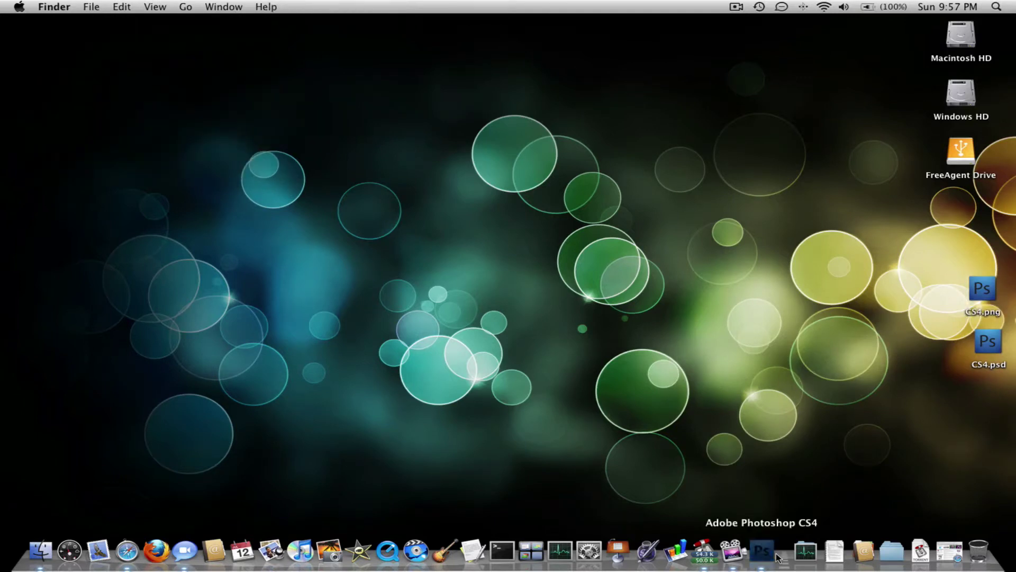
Create a new 100 × 100 pixel document named CS4 and centre its window
left_click(776, 556)
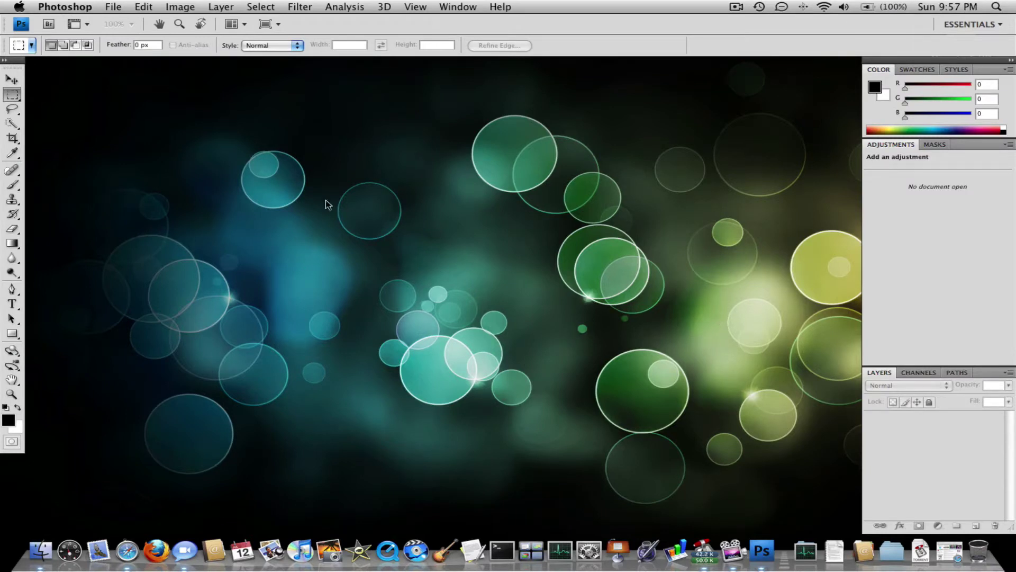
left_click(120, 4)
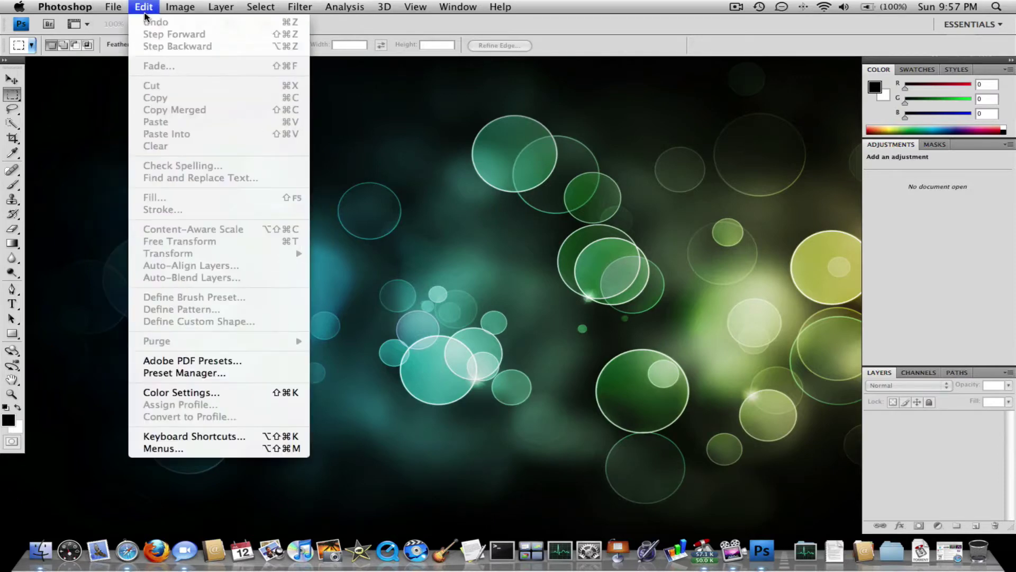
left_click(117, 22)
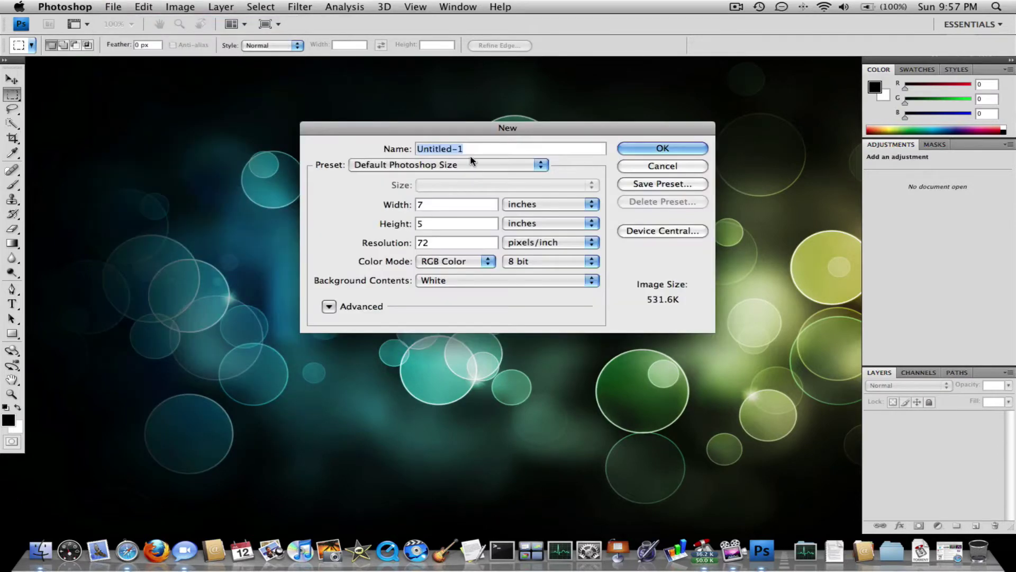
type("CS4")
double_click(455, 206)
left_click(514, 211)
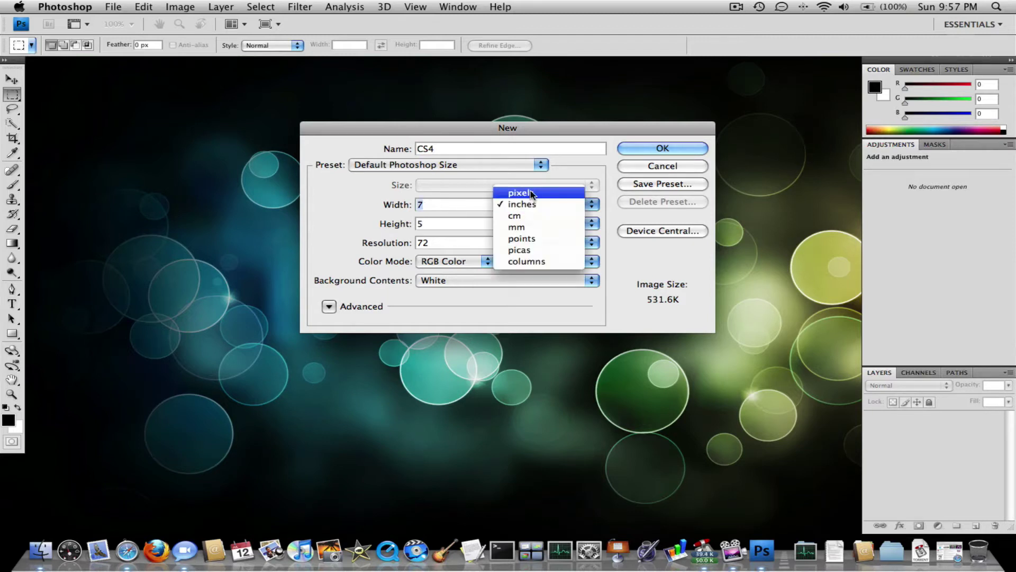
left_click(524, 192)
type("100")
key("Tab")
type("100")
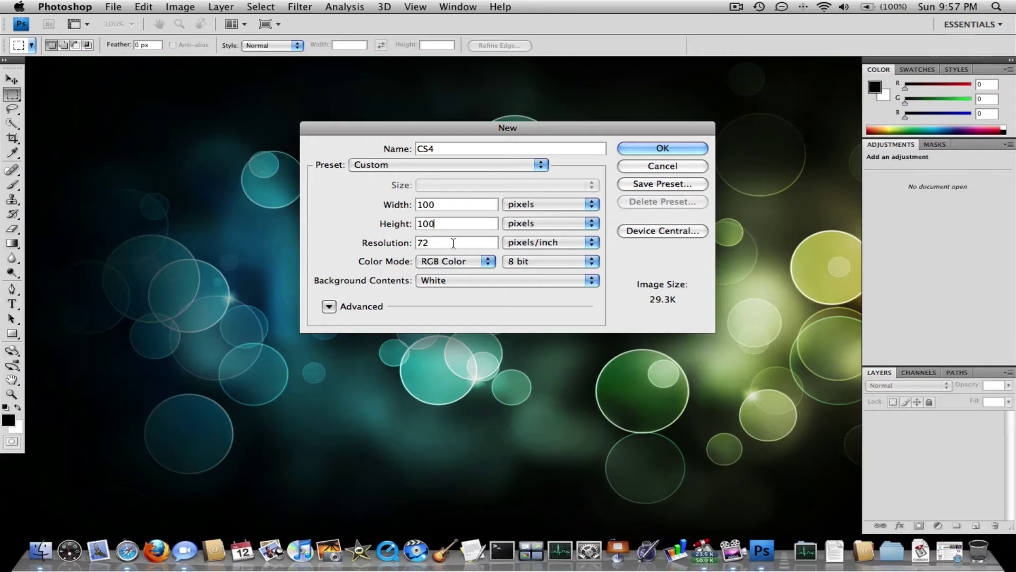
left_click(646, 145)
left_click_drag(95, 70, 505, 191)
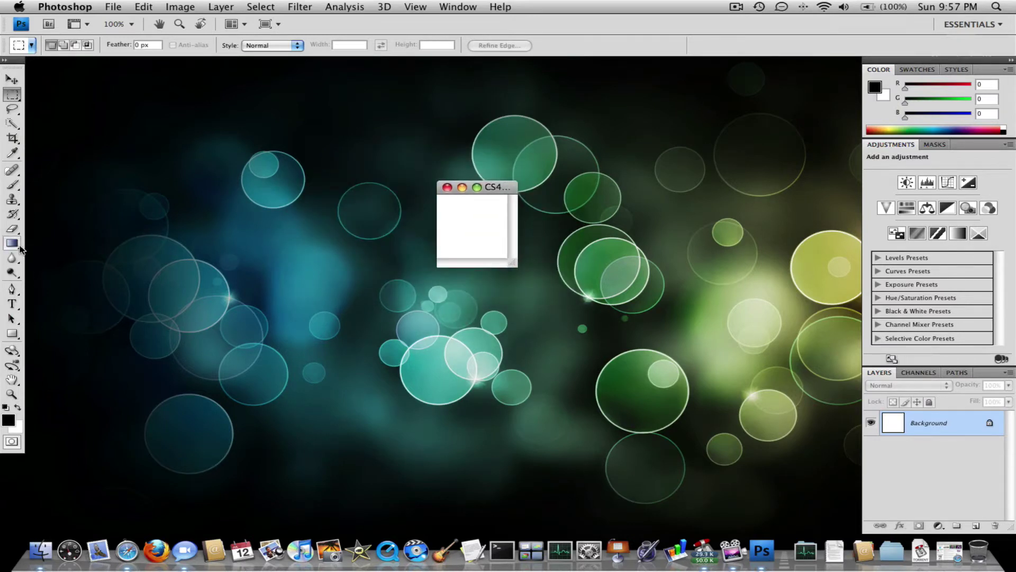
Switch from the Gradient tool to the Paint Bucket tool
left_click_drag(12, 244, 79, 257)
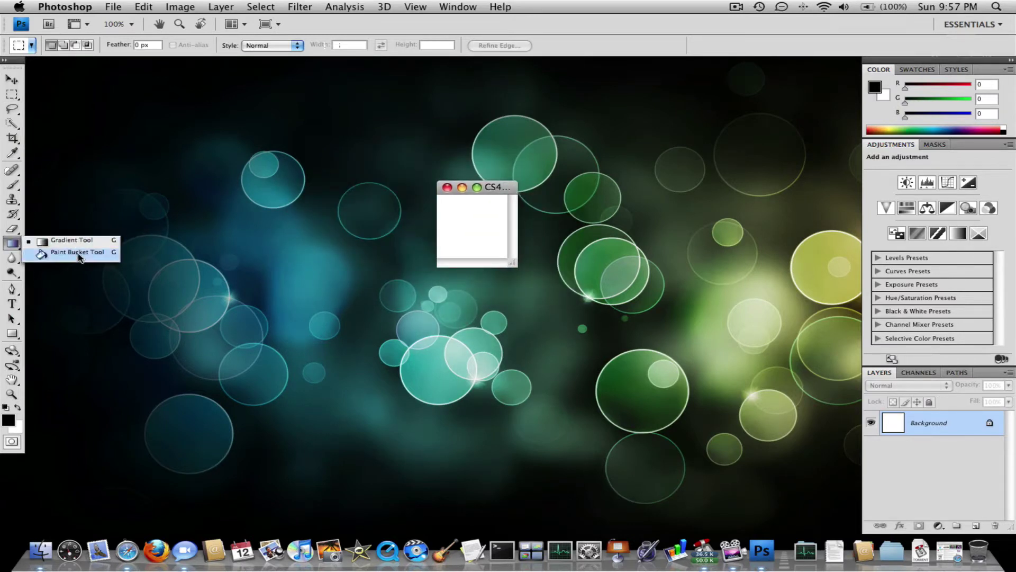
left_click(79, 255)
left_click_drag(15, 245, 14, 244)
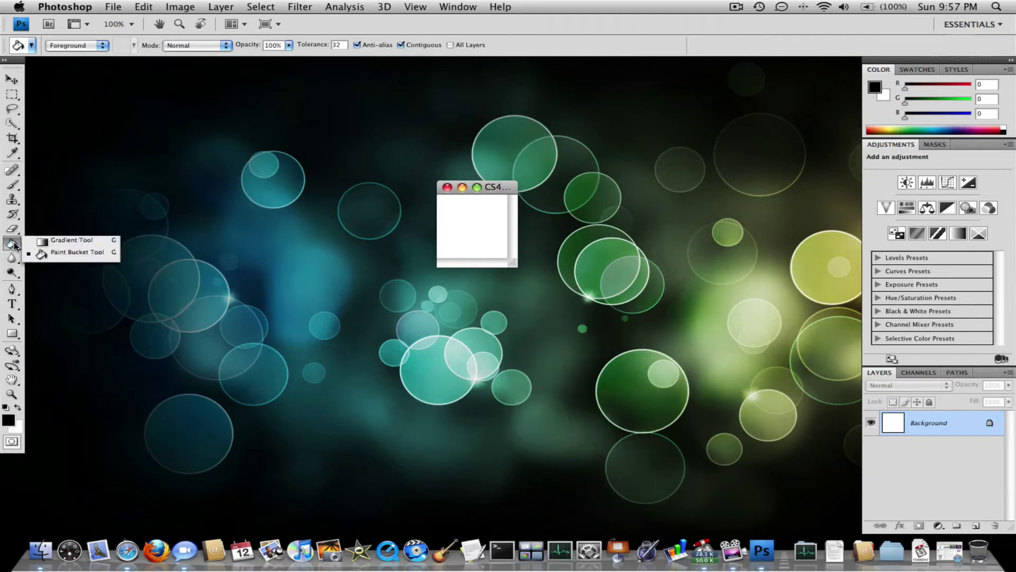
left_click(80, 257)
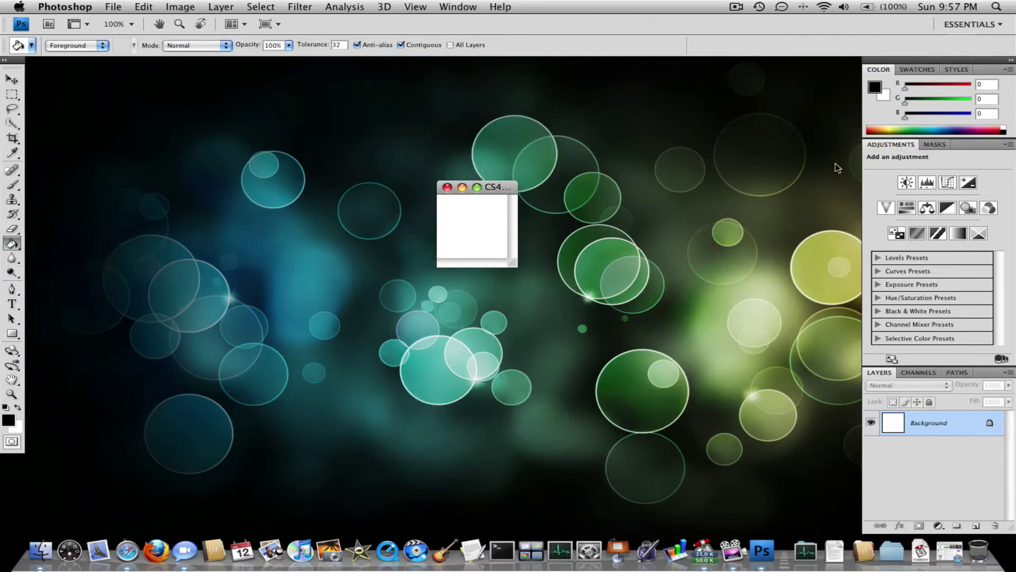
Set the foreground colour to hex 2F64A8 and fill the canvas with it
left_click(875, 85)
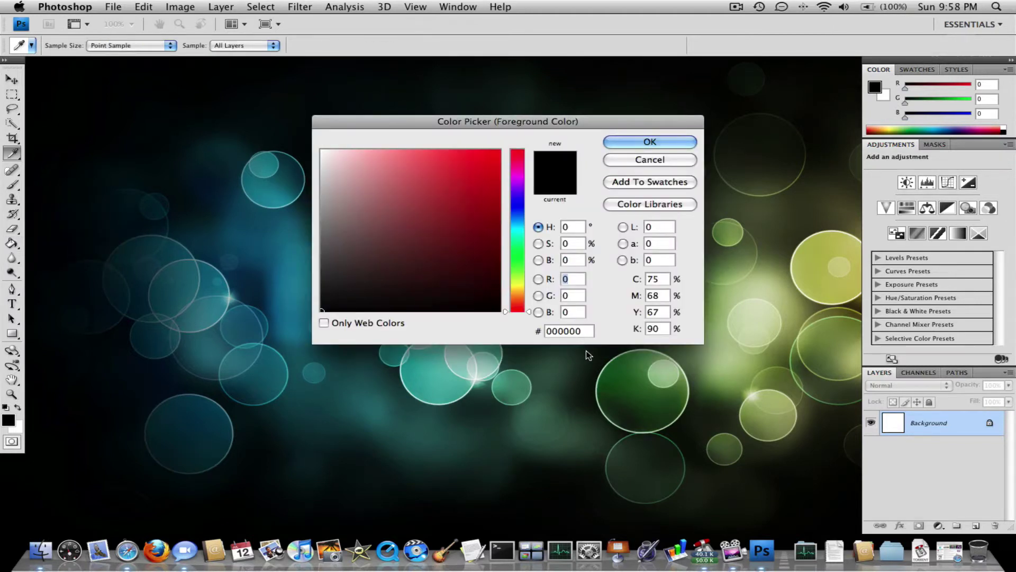
double_click(586, 331)
type("2F64")
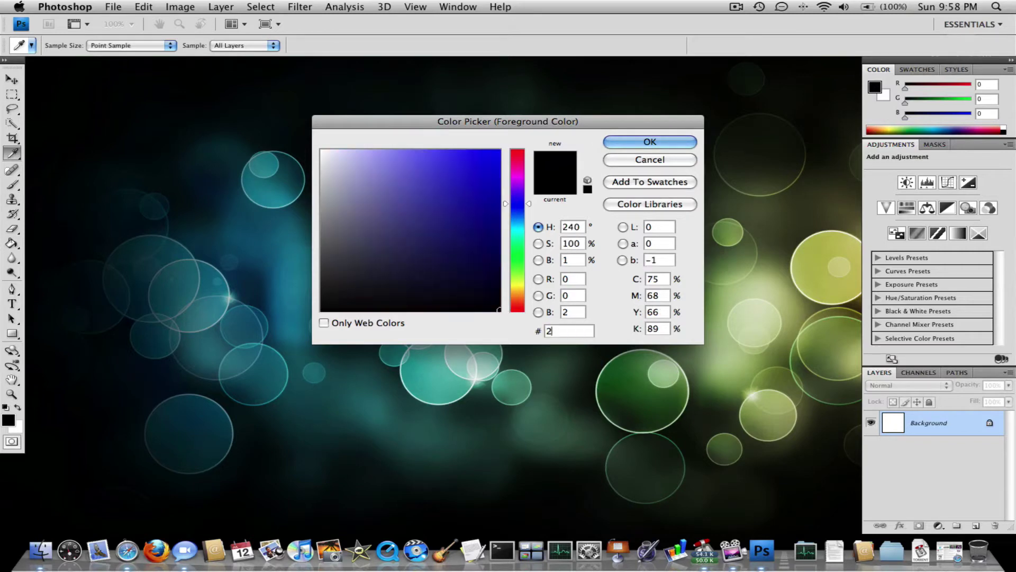
type("A8")
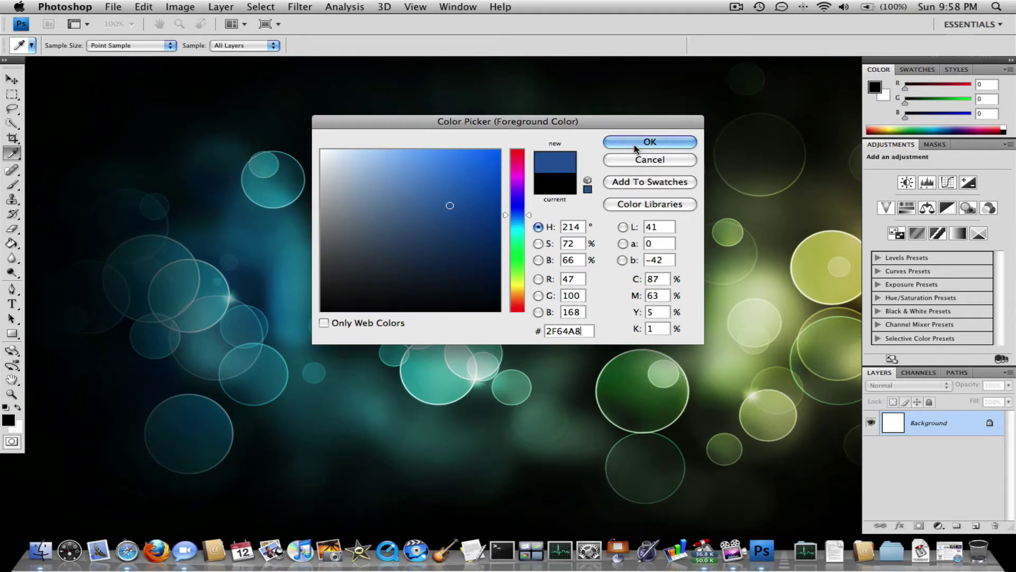
left_click(635, 149)
key("g")
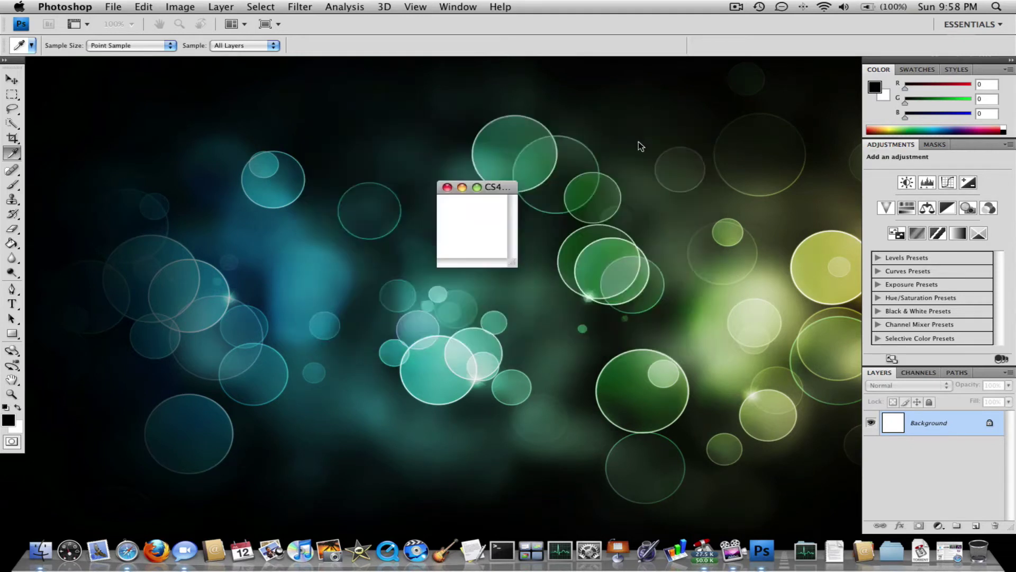
left_click(467, 221)
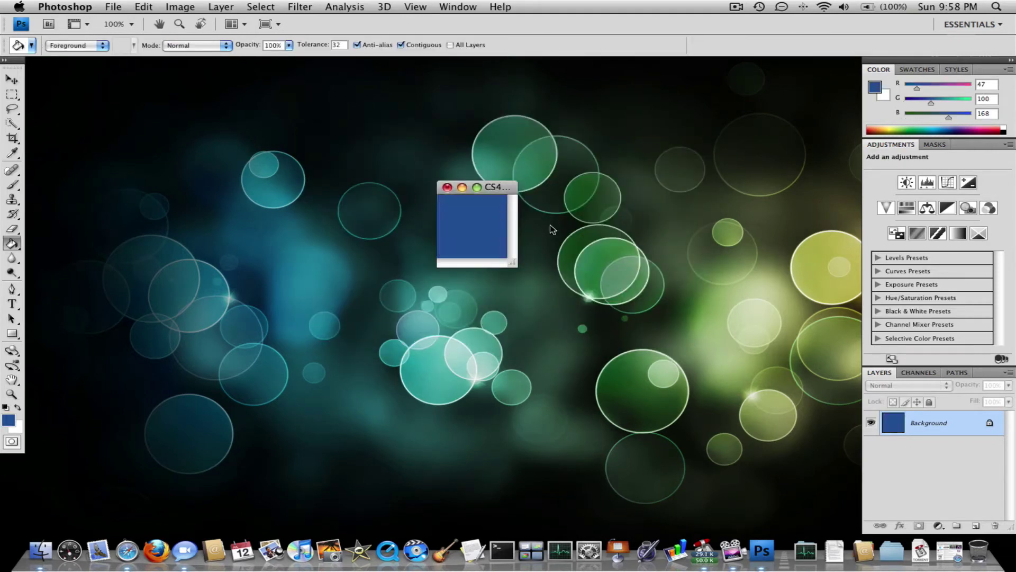
Open the Layers panel menu, cancelling an accidental Duplicate Layer dialog twice
left_click(1009, 372)
left_click(908, 60)
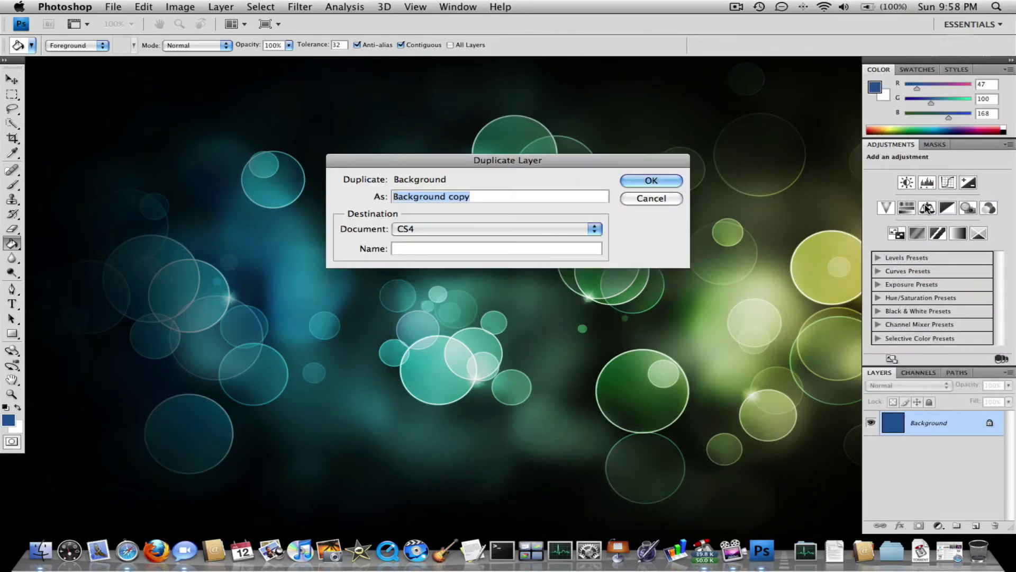
left_click(681, 199)
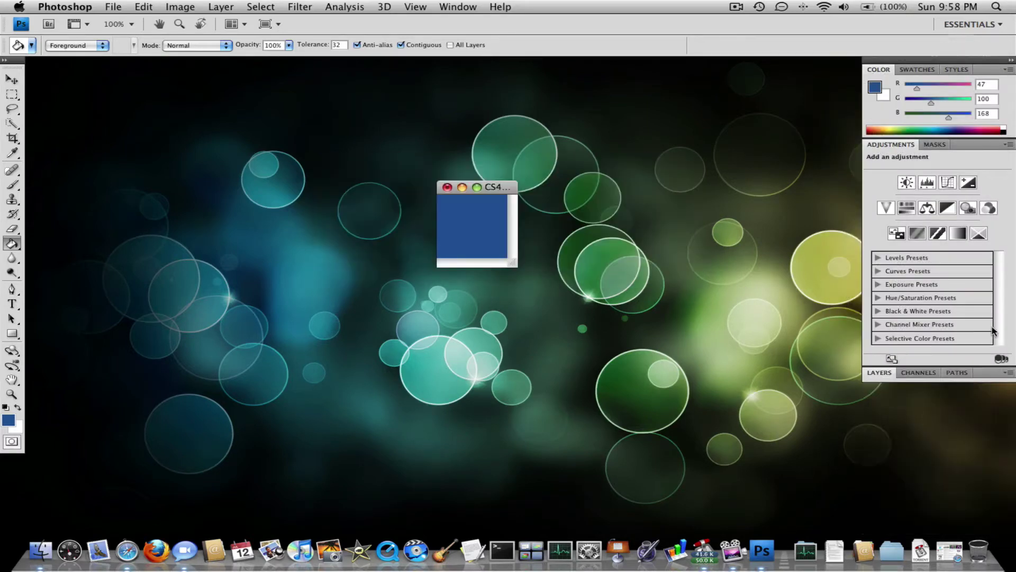
double_click(1000, 373)
left_click(1004, 374)
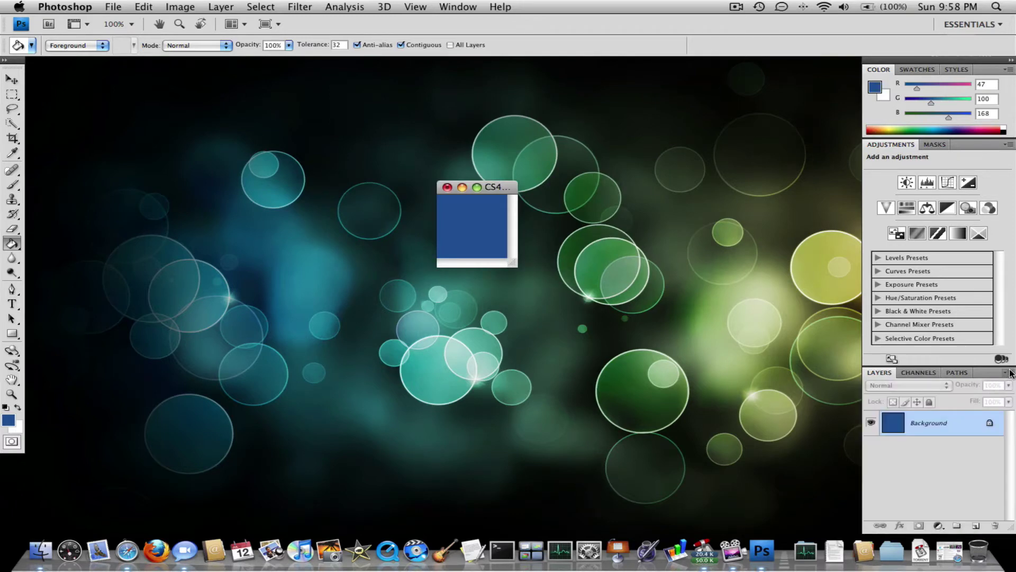
left_click(1008, 372)
left_click(900, 60)
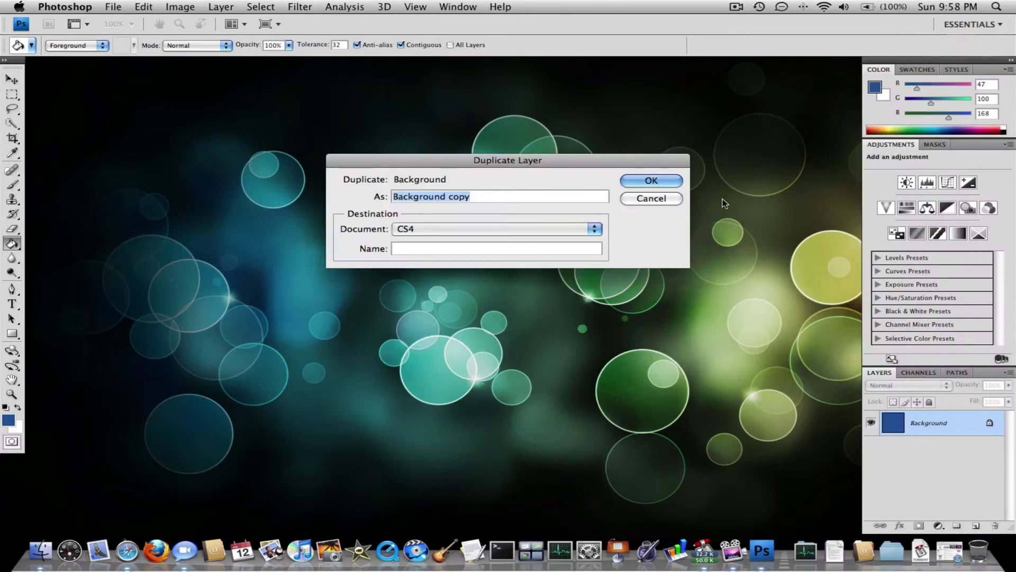
key("Escape")
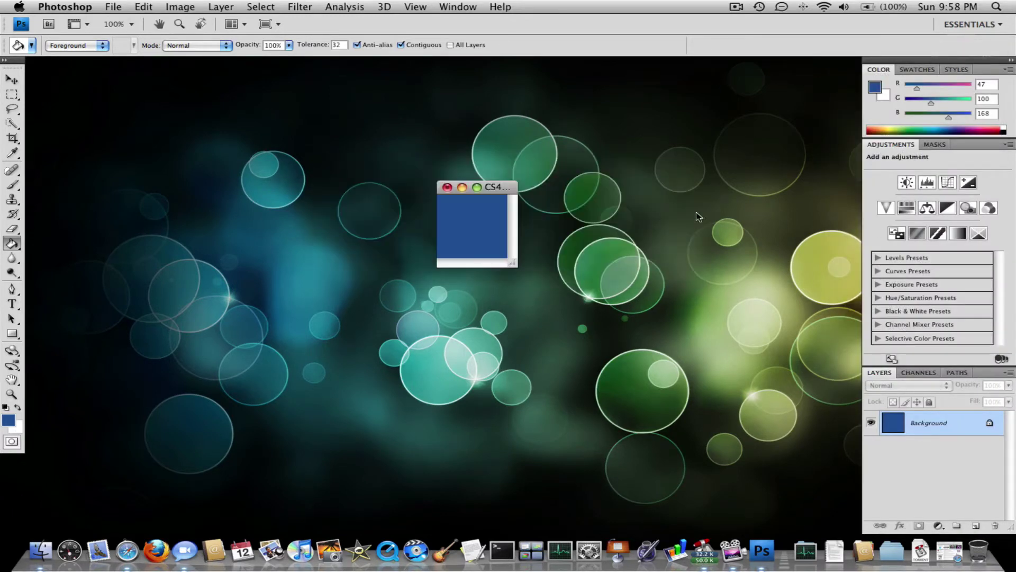
Add a new Overlay-mode layer filled with neutral 50% gray, keeping Layer 1 selected
left_click(1008, 373)
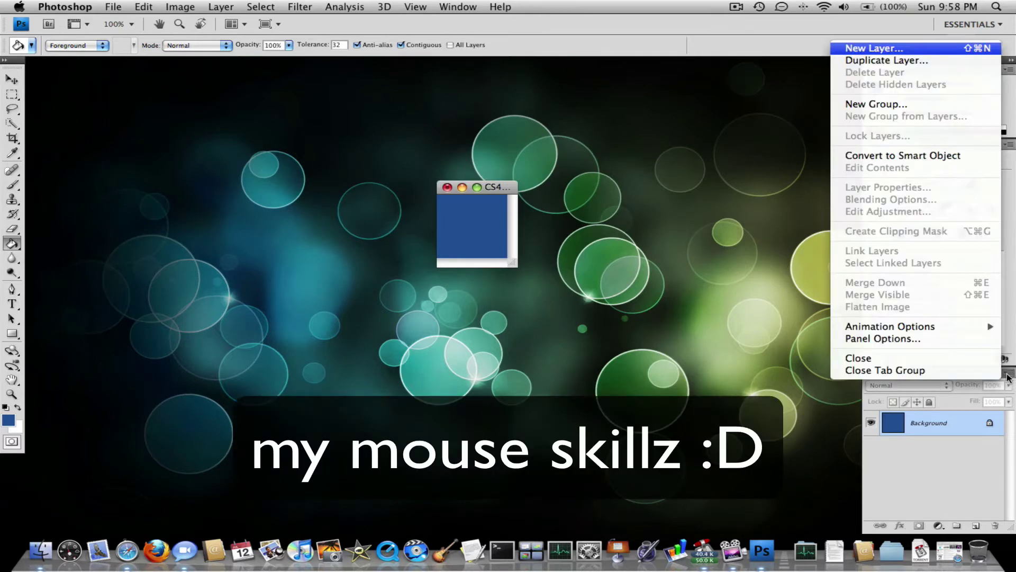
left_click(915, 47)
left_click(439, 236)
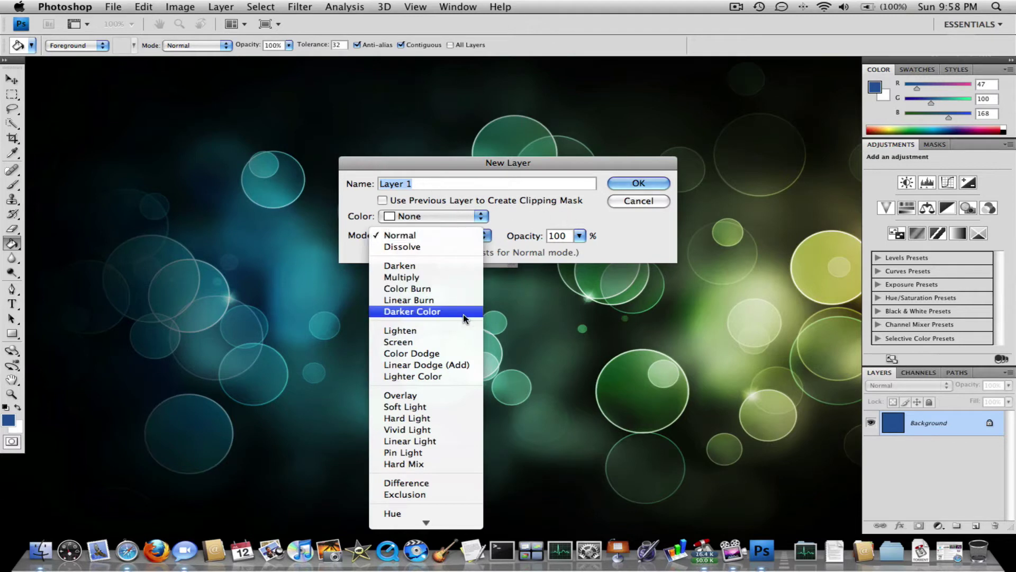
key("Return")
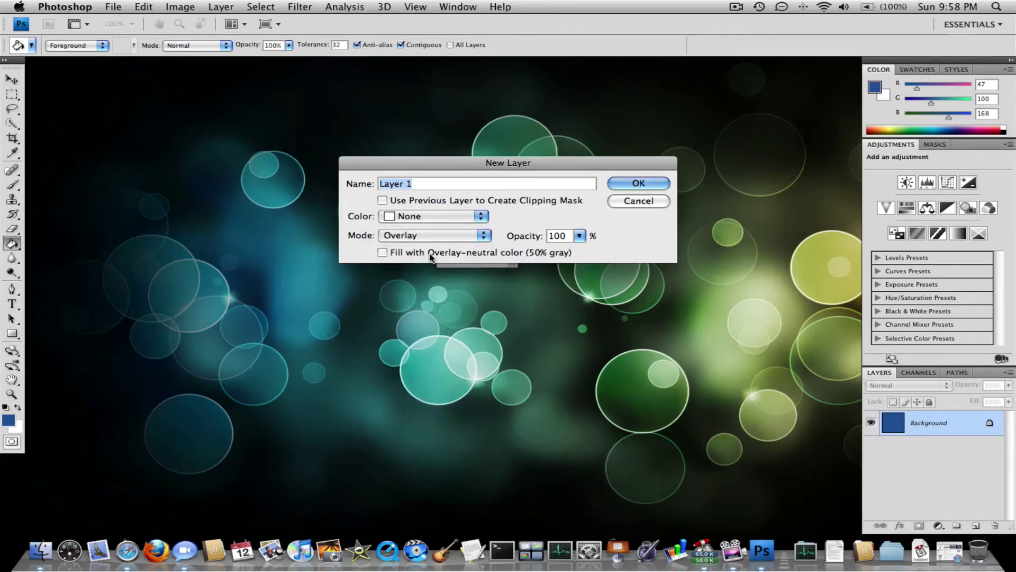
left_click(382, 253)
left_click(638, 183)
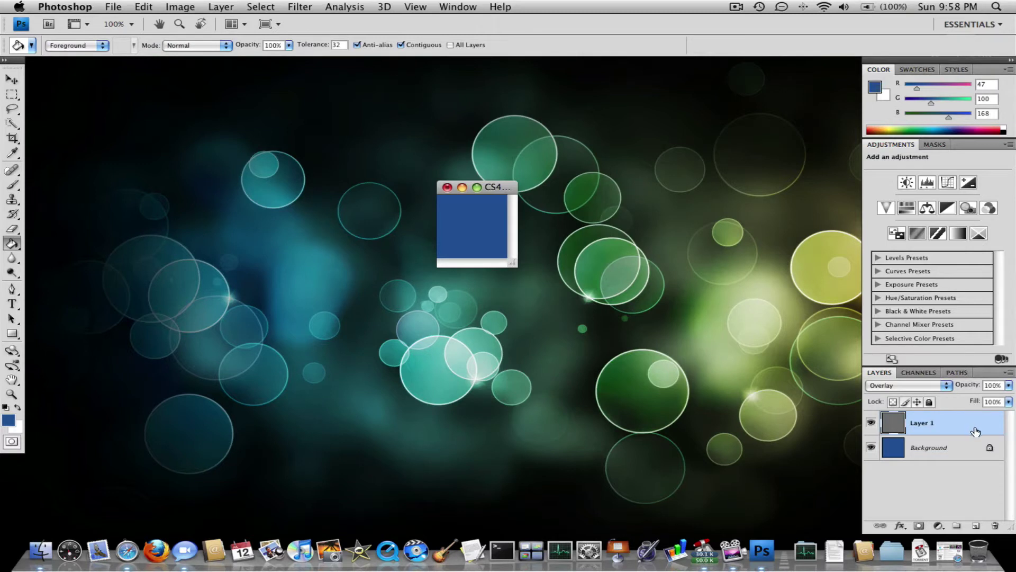
left_click(934, 455)
left_click(918, 422)
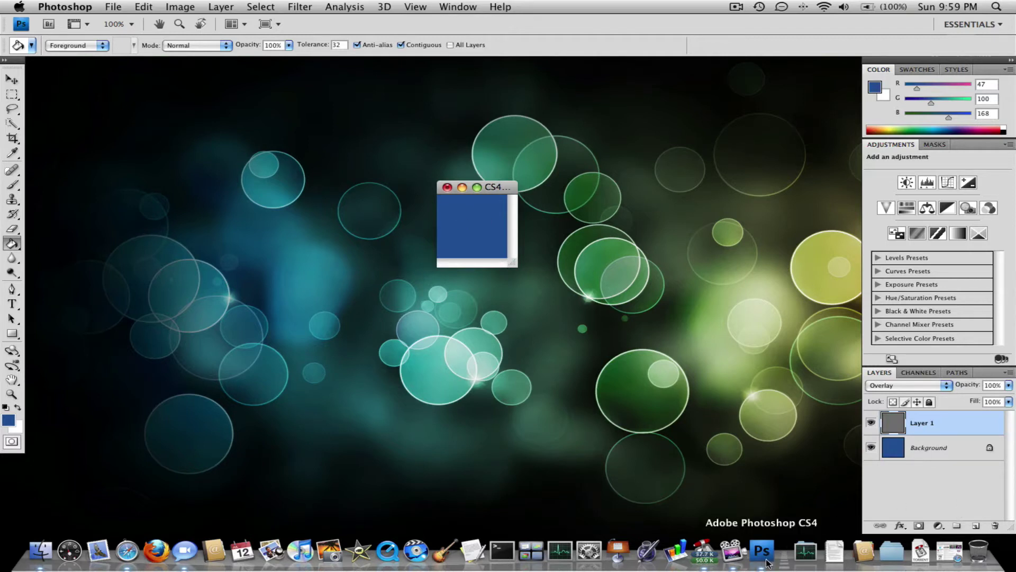
left_click(40, 551)
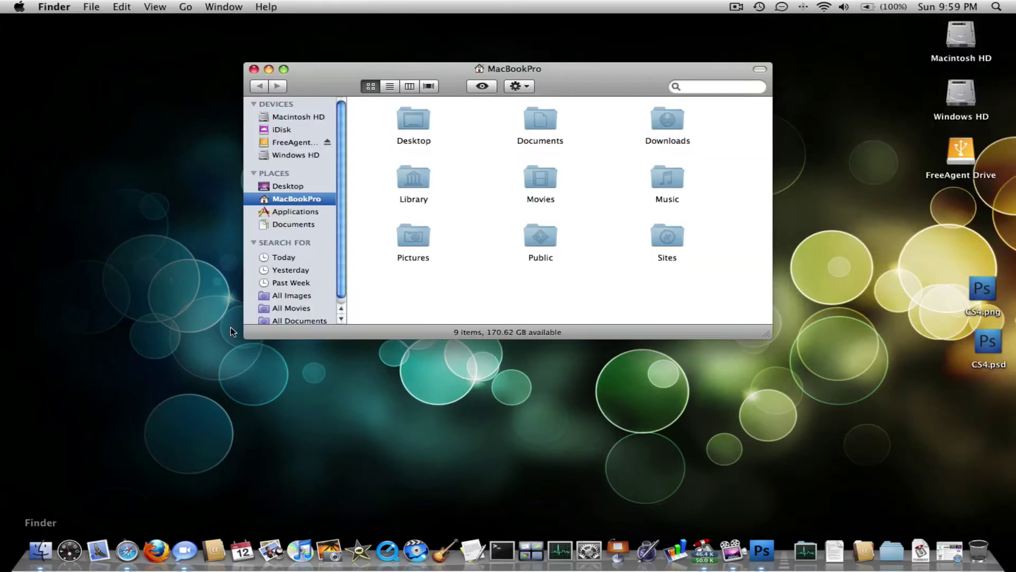
left_click(315, 212)
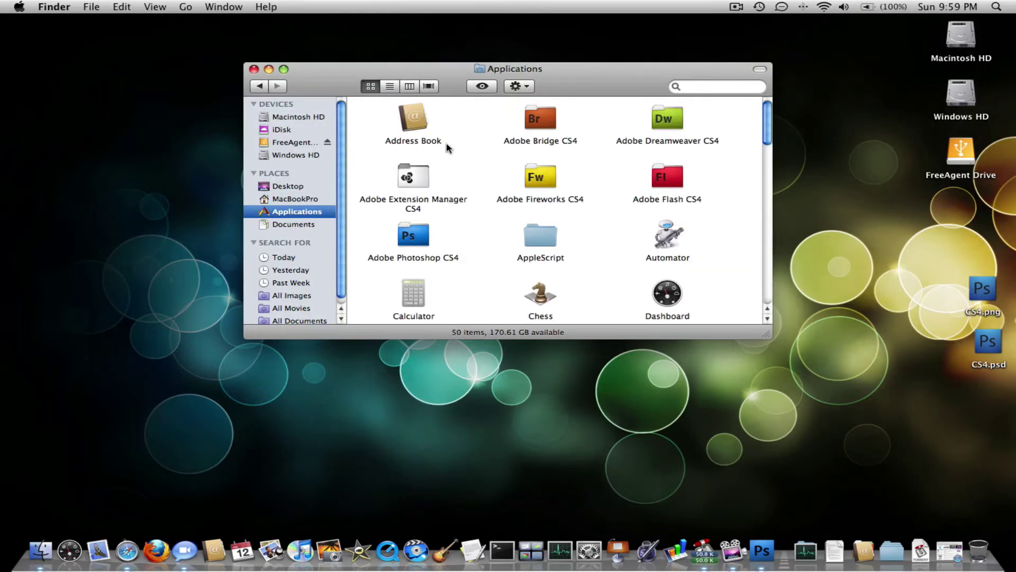
double_click(411, 236)
left_click(414, 121)
key("space")
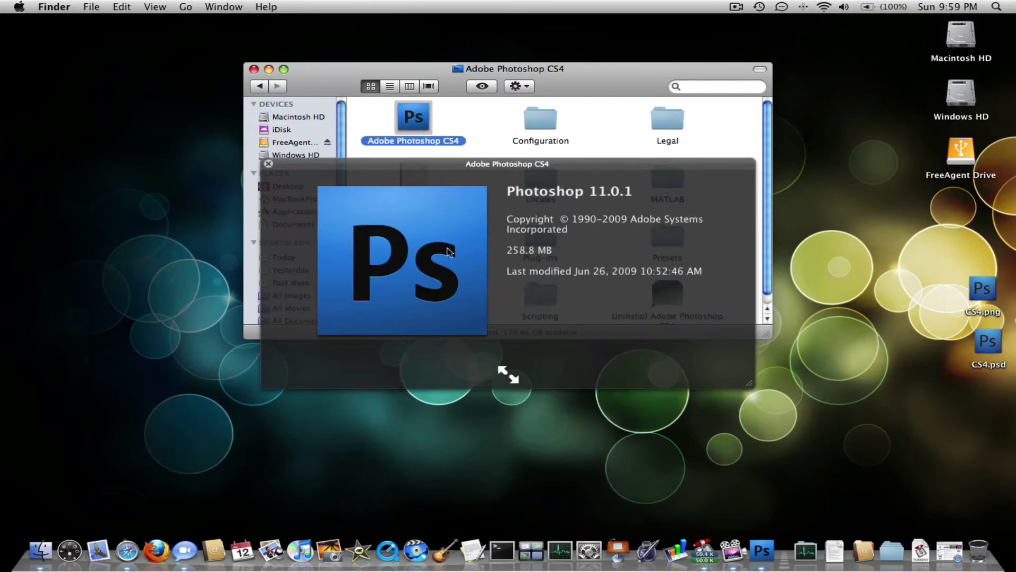
key("space")
key("super+w")
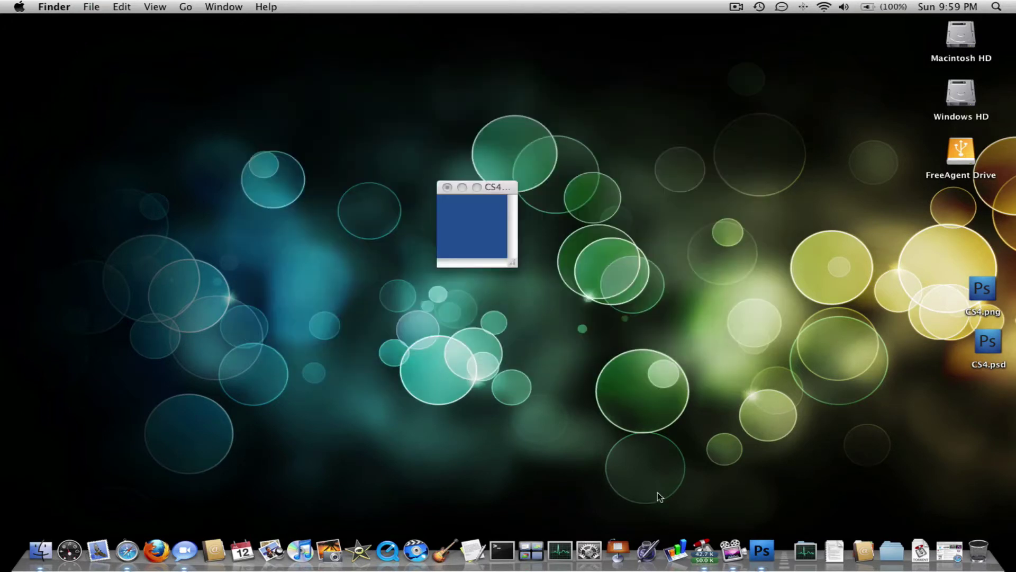
left_click(770, 562)
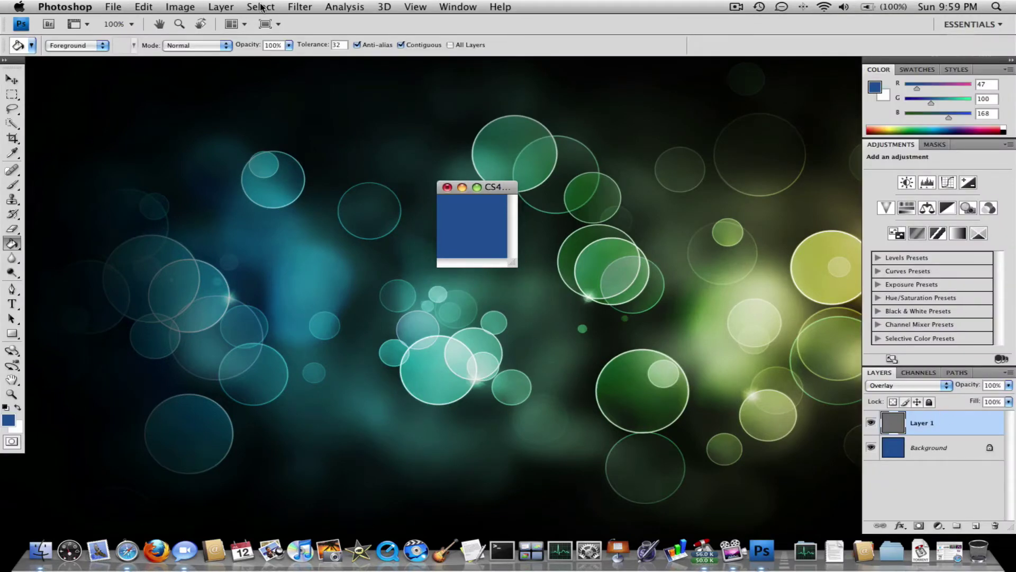
In Lighting Effects, add a second spotlight at the preview centre, shaped vertically
left_click(300, 6)
mouse_move(342, 179)
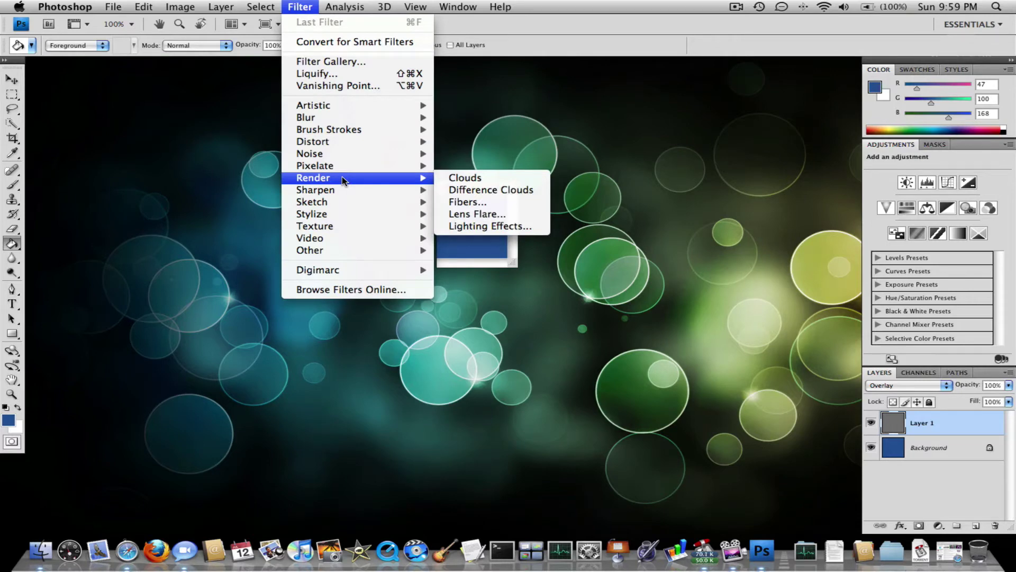
left_click(504, 227)
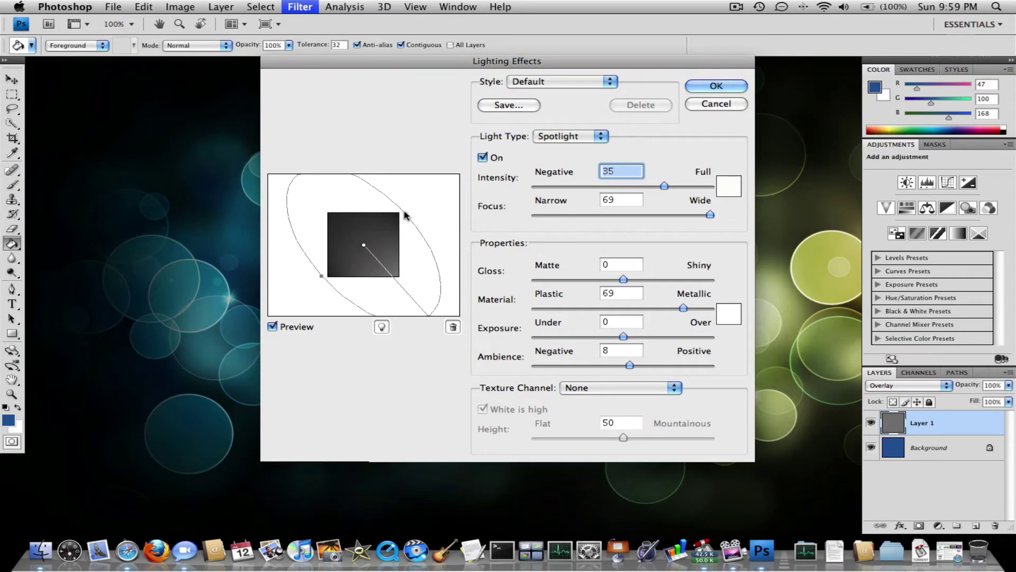
left_click_drag(406, 214, 388, 231)
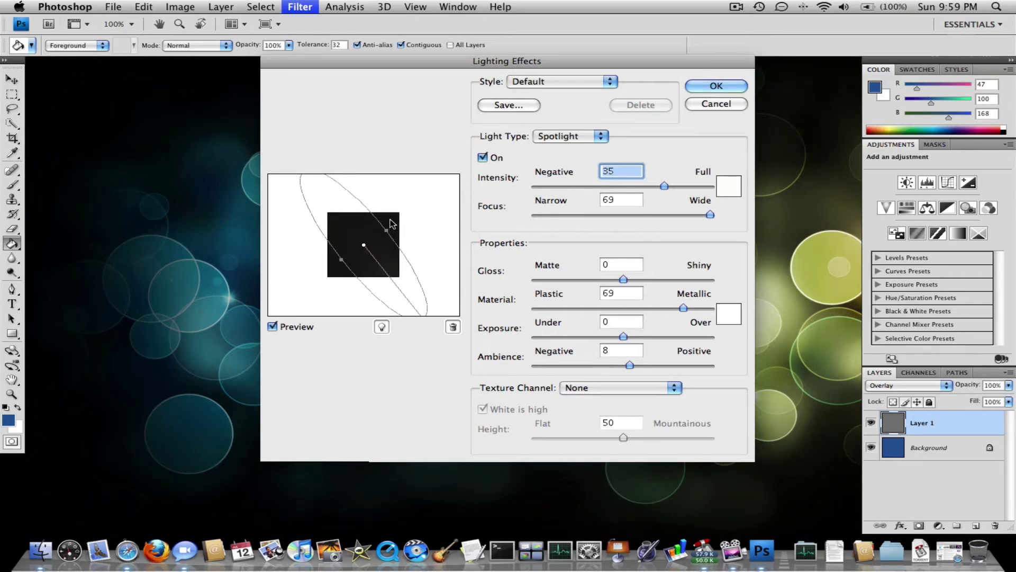
left_click_drag(306, 176, 291, 187)
left_click_drag(382, 327, 364, 245)
left_click_drag(386, 295, 365, 185)
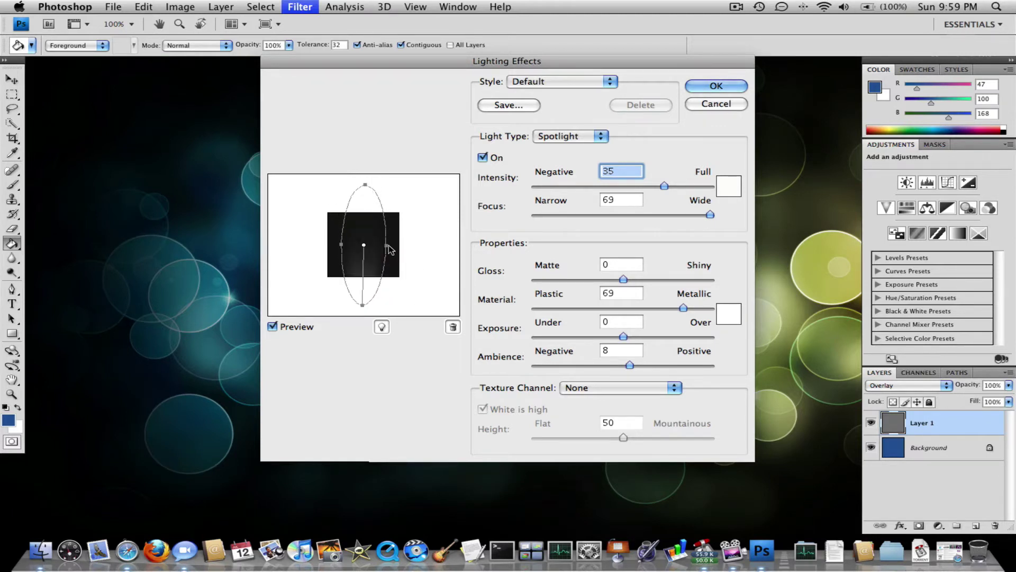
Remove the diagonal spotlight, narrow the upright ellipse, and apply the lighting to Layer 1
left_click_drag(391, 249, 300, 243)
left_click_drag(427, 245, 418, 245)
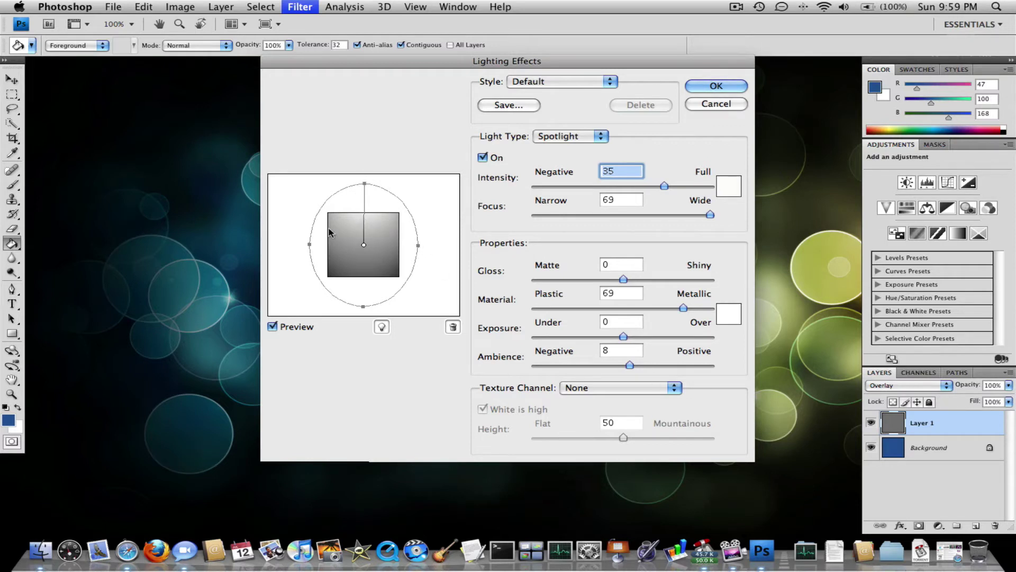
left_click_drag(365, 183, 365, 181)
left_click_drag(418, 248, 416, 245)
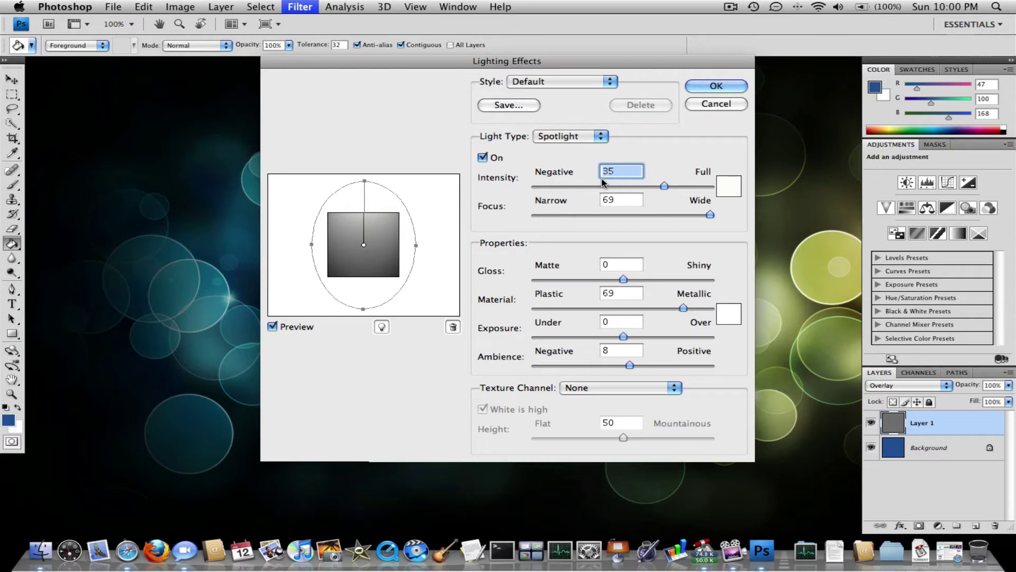
left_click(721, 86)
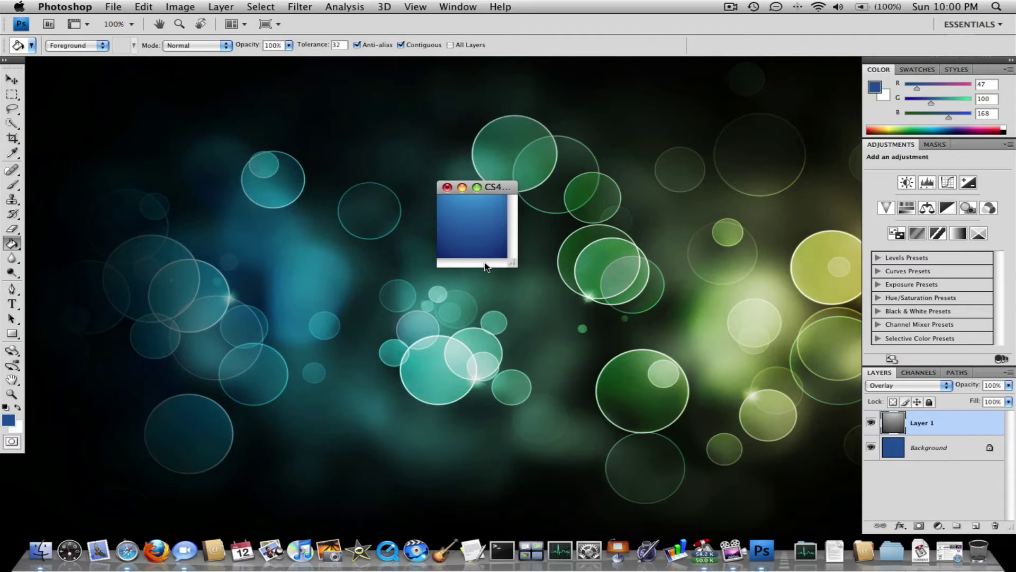
left_click(921, 455)
left_click(924, 425)
Start a text entry on the icon set in Myriad Pro Bold at 72 pt
left_click(12, 304)
left_click(493, 217)
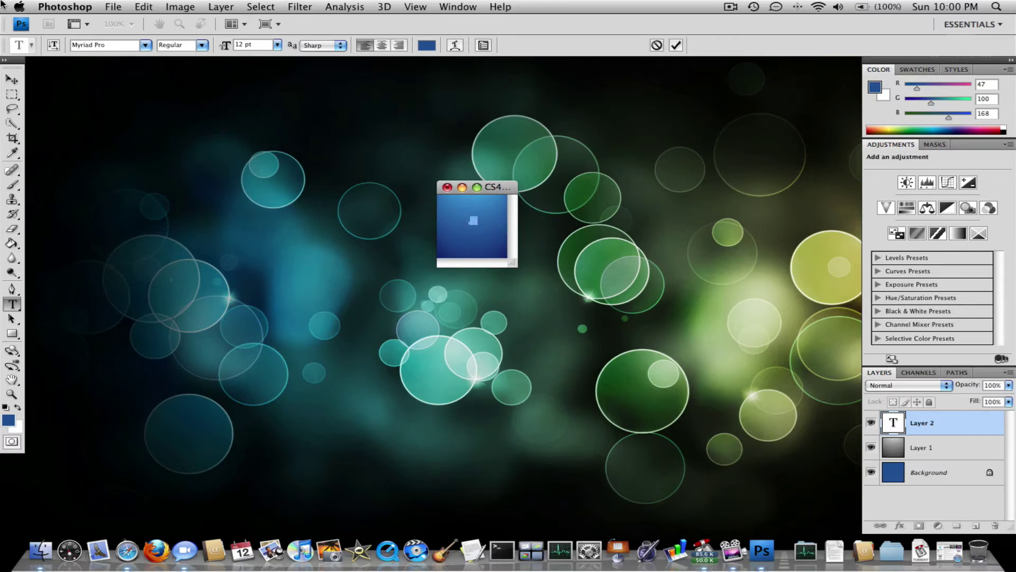
left_click(146, 46)
left_click(147, 47)
left_click(202, 45)
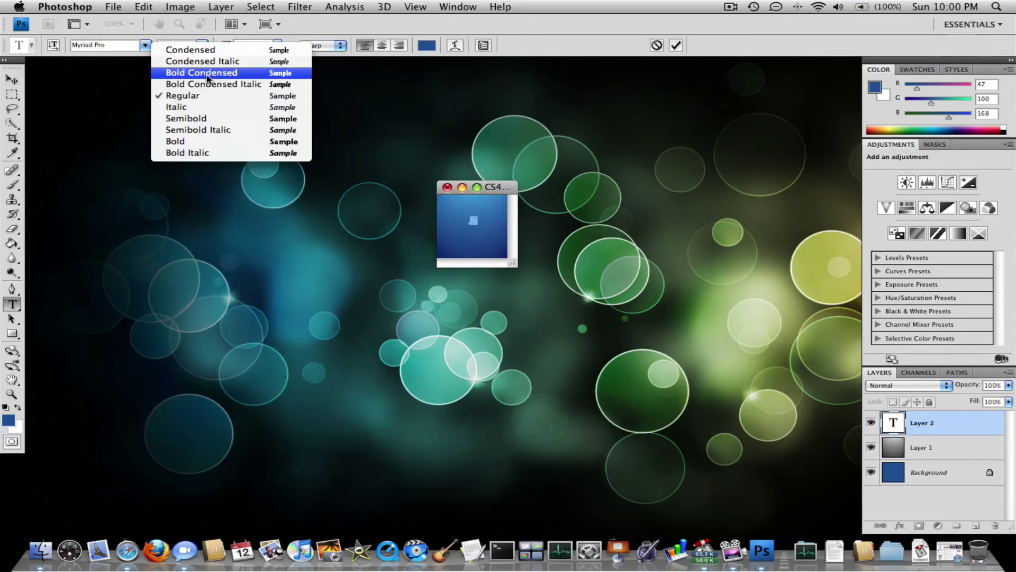
left_click(232, 141)
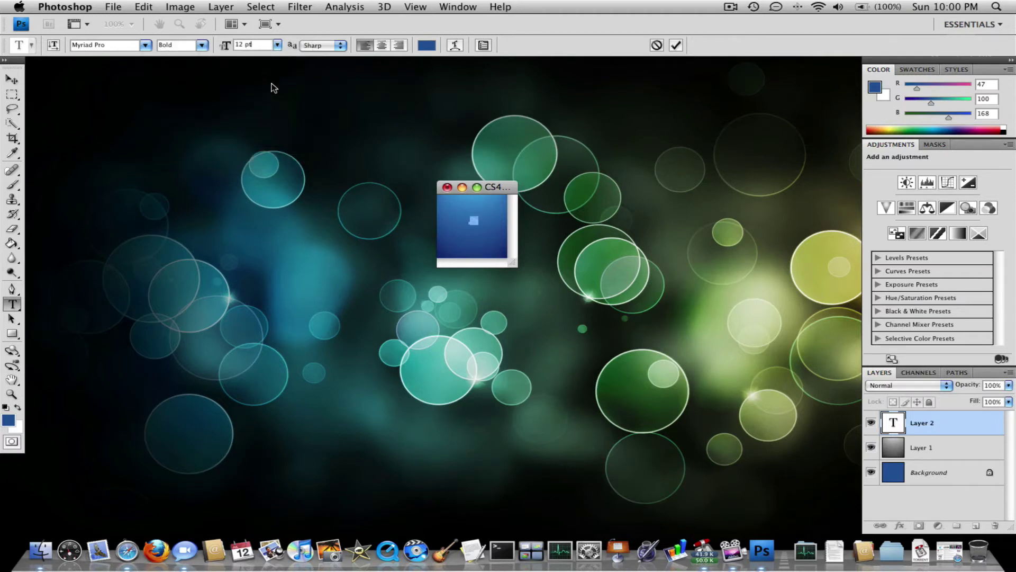
left_click(277, 44)
left_click(259, 178)
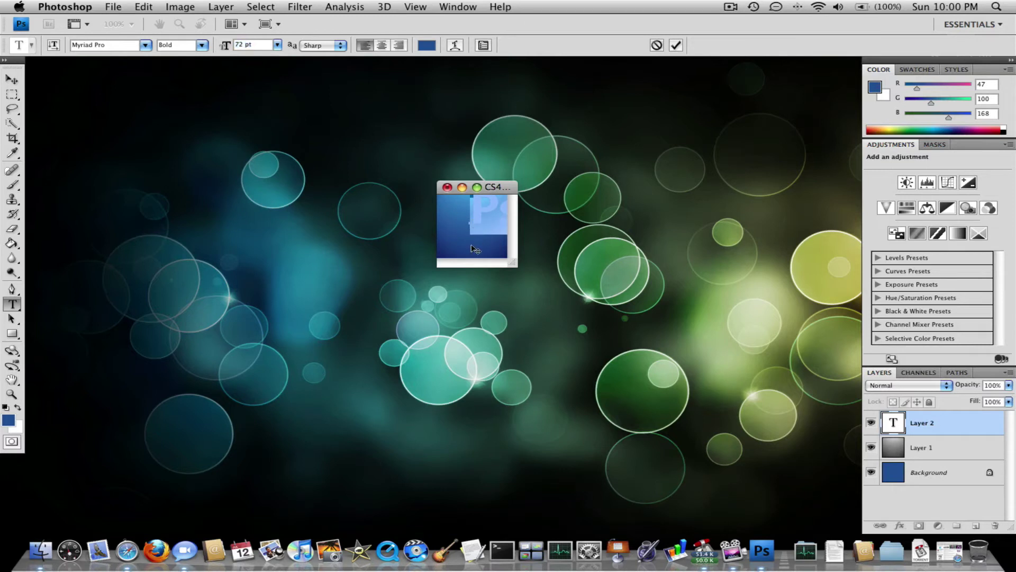
Move the Ps text down-left into the icon, then reselect it for editing
left_click(10, 78)
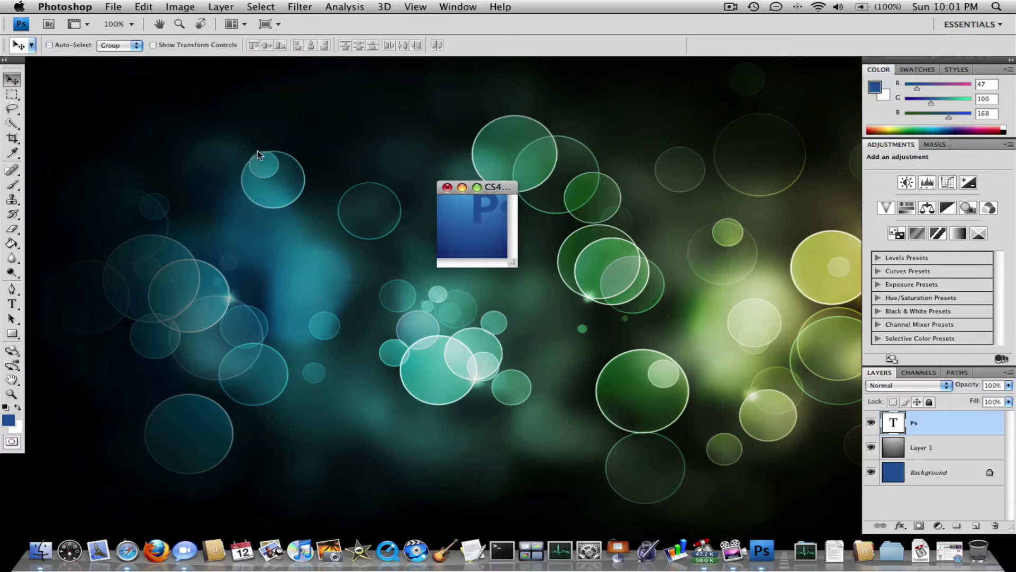
left_click_drag(479, 213, 452, 231)
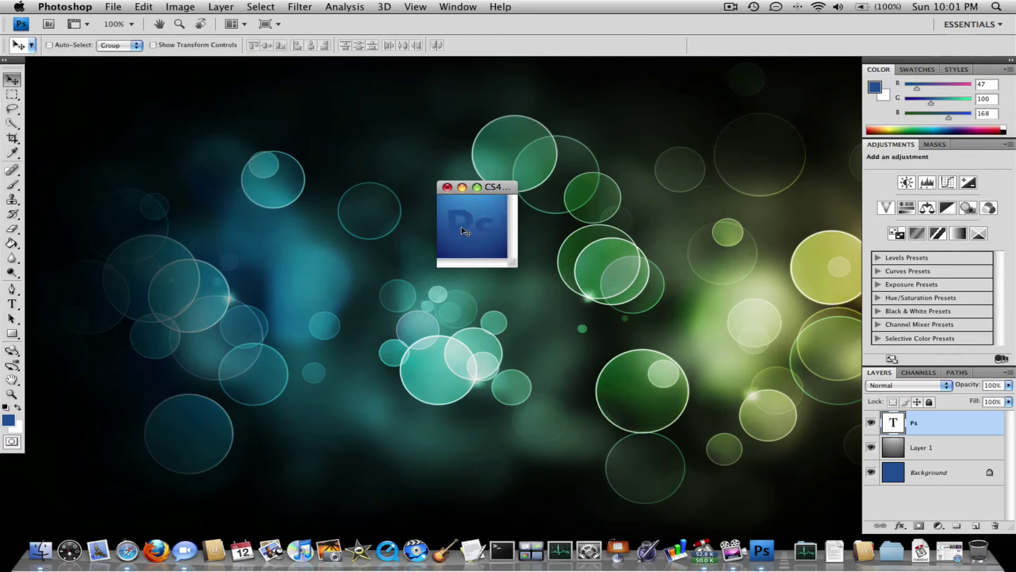
left_click(12, 305)
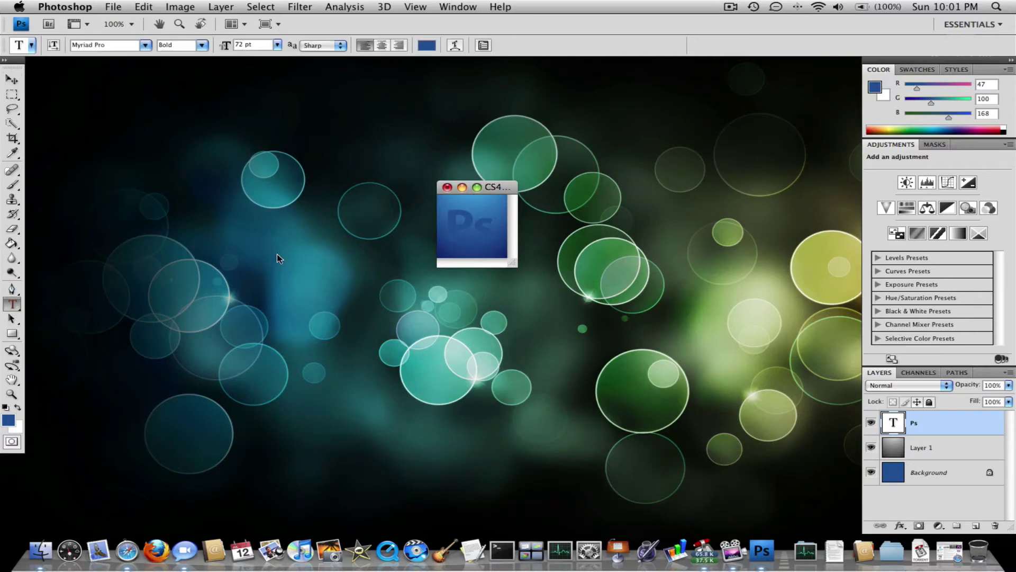
left_click_drag(494, 222, 455, 224)
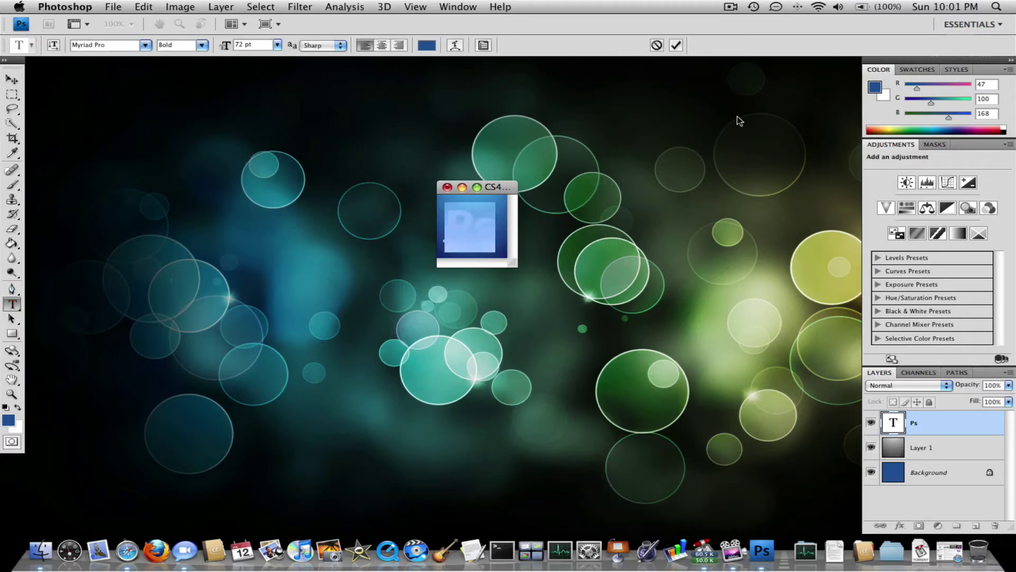
Change the selected Ps text colour to hex 28201D
left_click(875, 87)
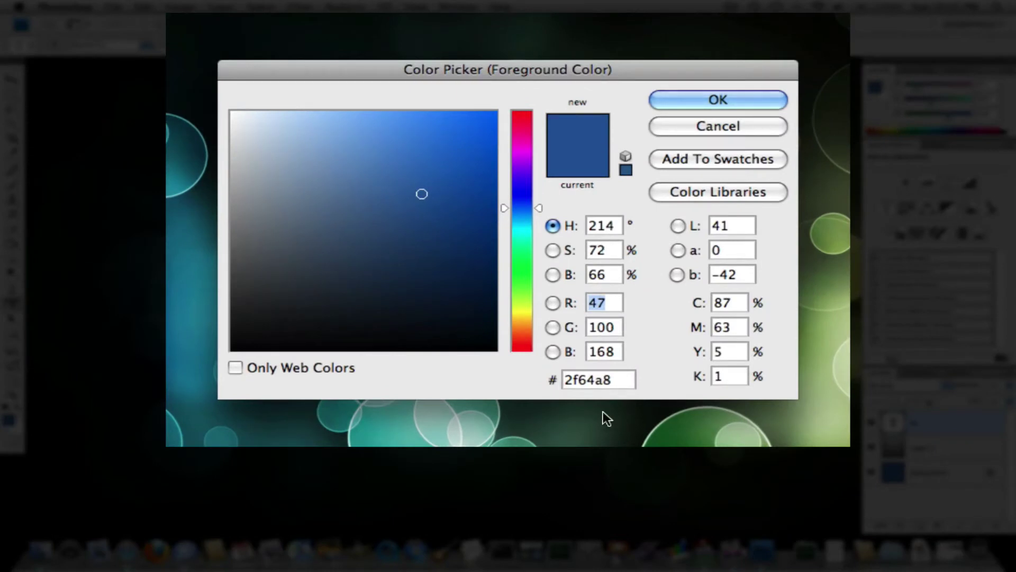
left_click(622, 381)
double_click(622, 381)
type("28201D")
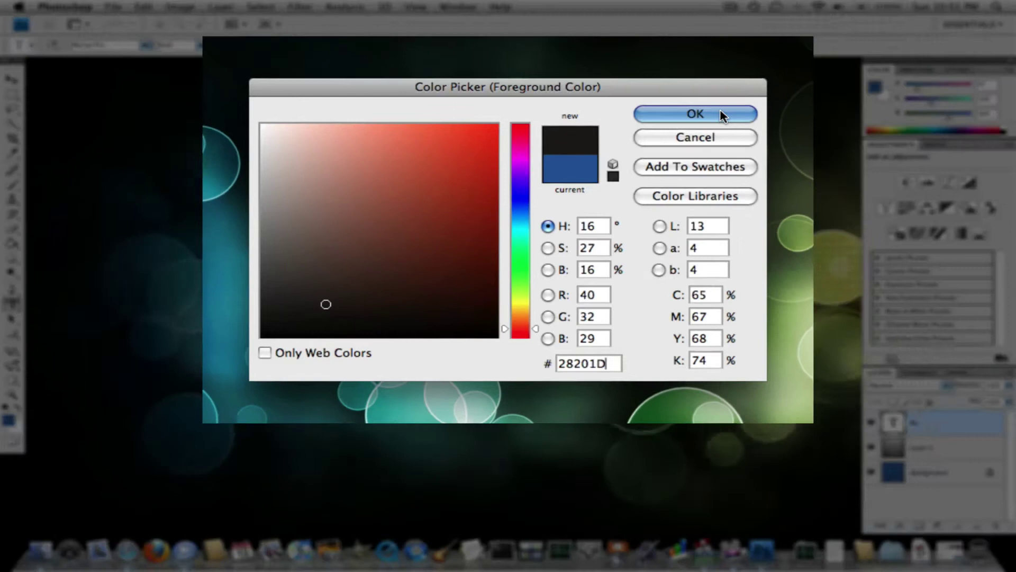
left_click(746, 99)
Switch the Ps text from Bold to Myriad Pro Semibold and commit the edit
left_click(500, 231)
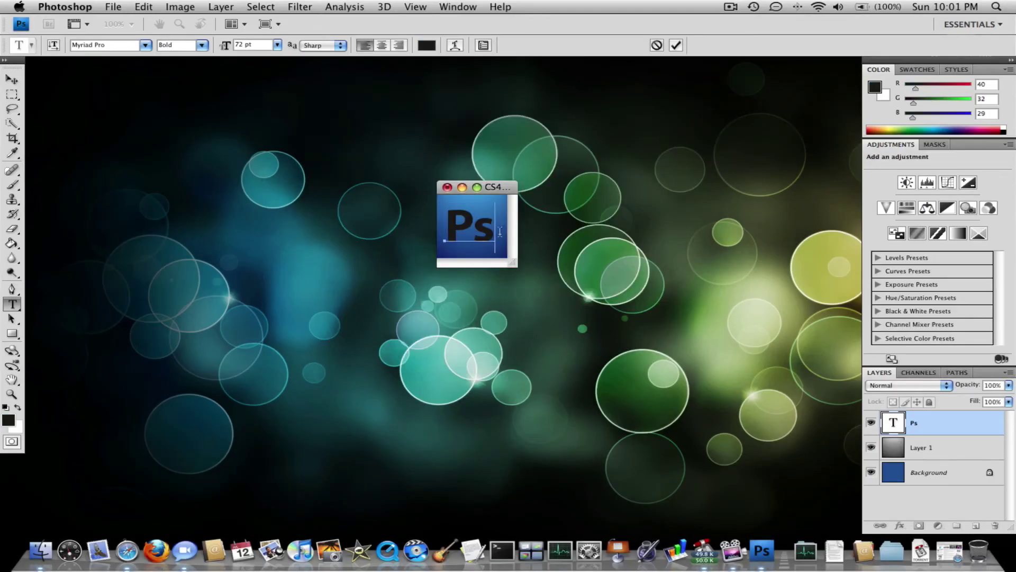
left_click_drag(497, 231, 401, 178)
left_click(202, 45)
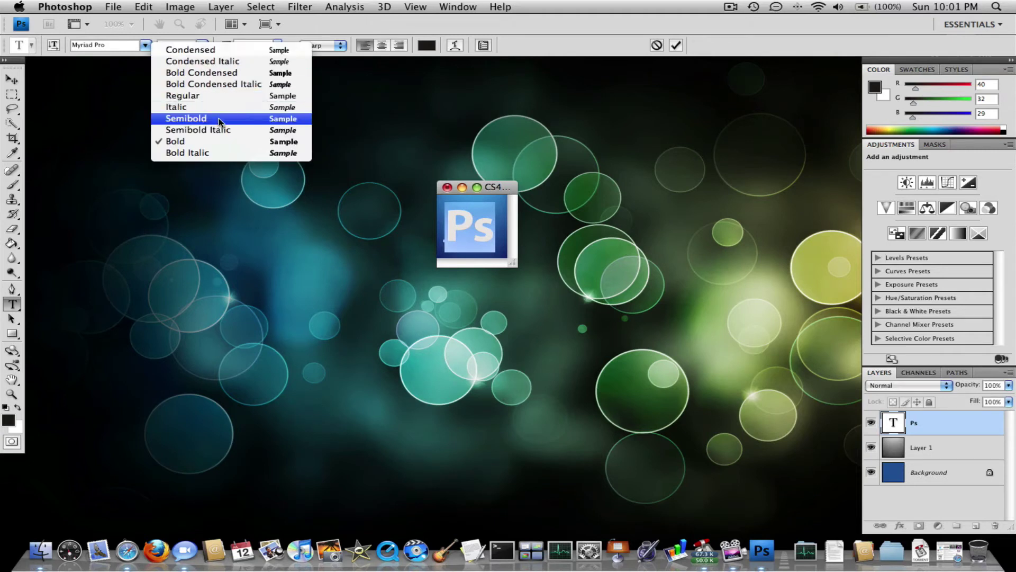
left_click(238, 120)
left_click(499, 228)
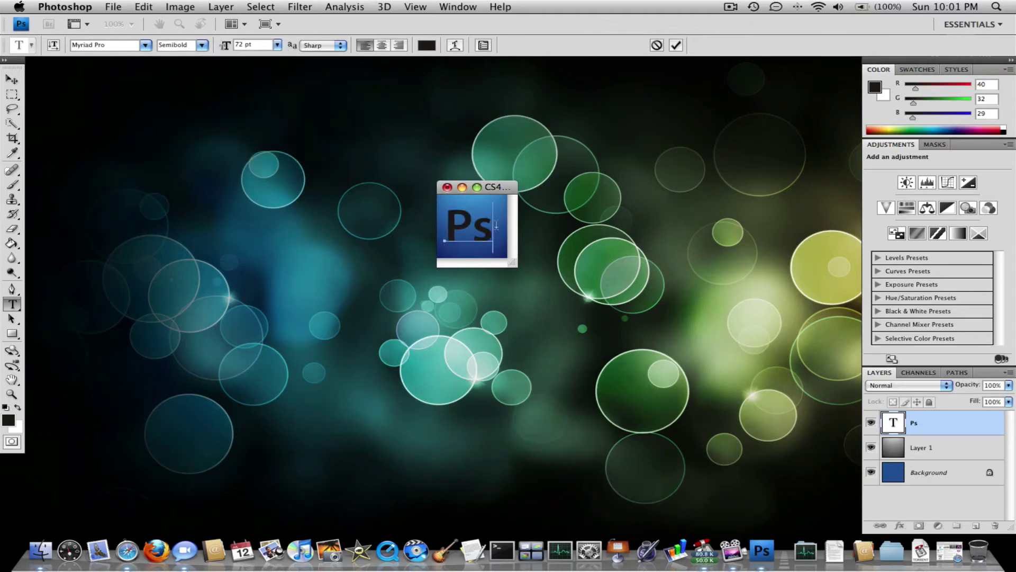
left_click_drag(494, 225, 450, 224)
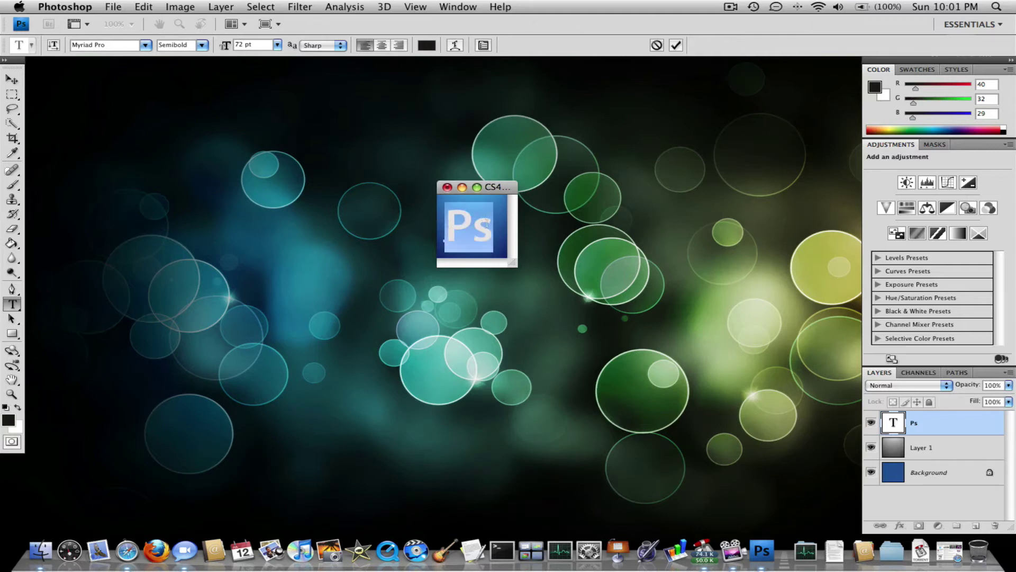
left_click(13, 80)
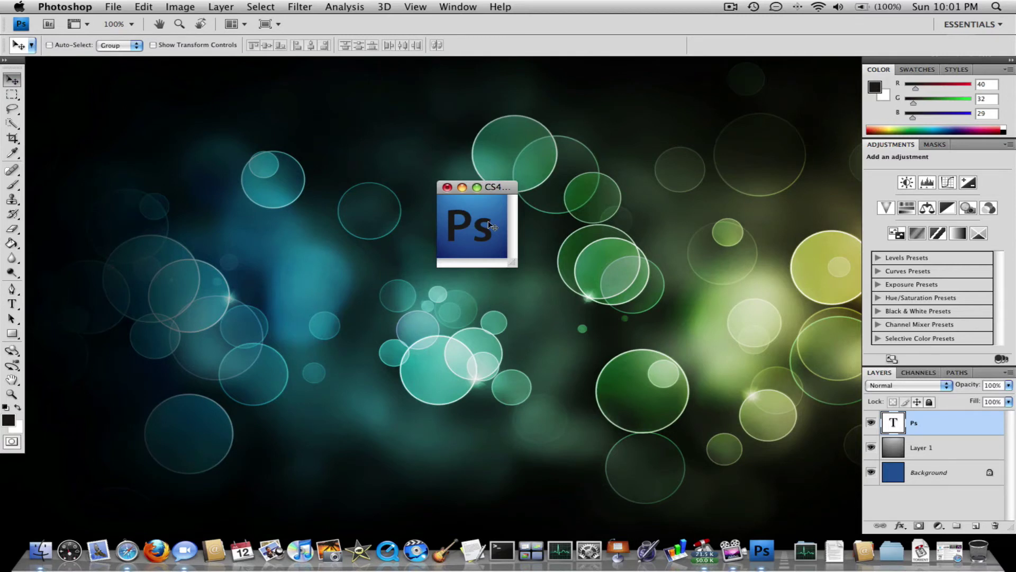
Select the entire CS4 canvas with Cmd+A
key("super+a")
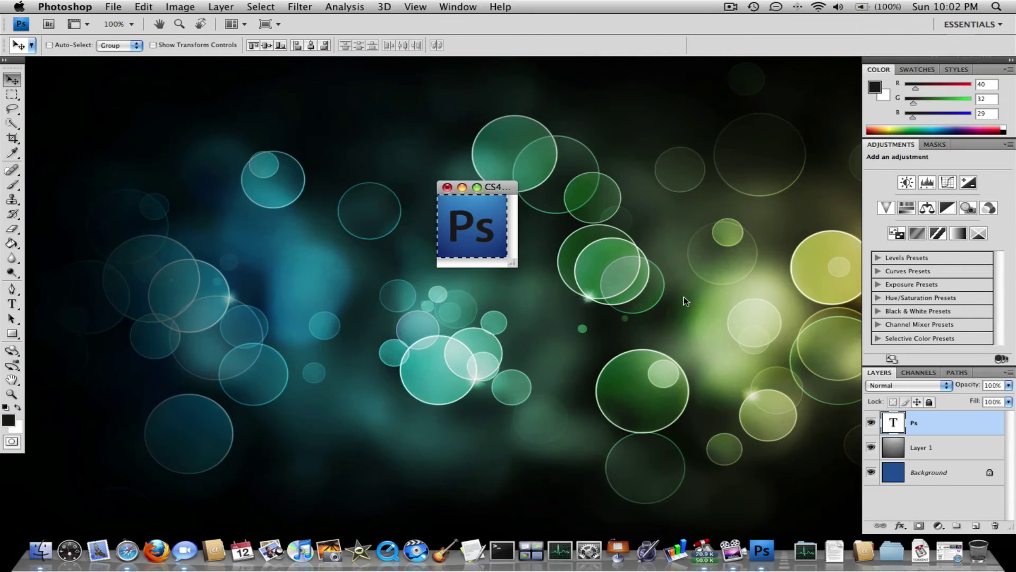
Open Blending Options for the Ps layer and enable Inner Shadow and Bevel and Emboss
right_click(925, 423)
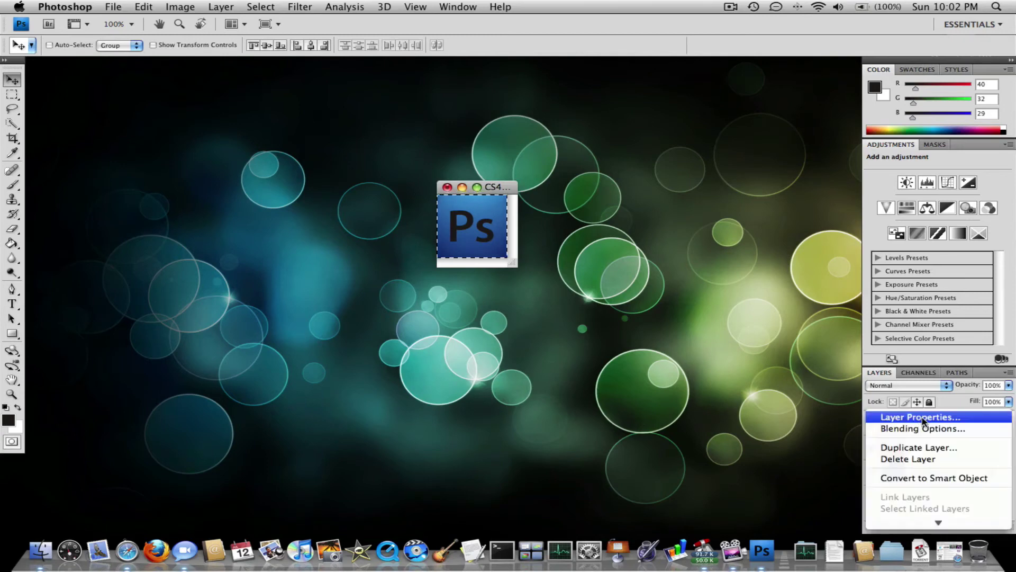
left_click(824, 391)
left_click(440, 227)
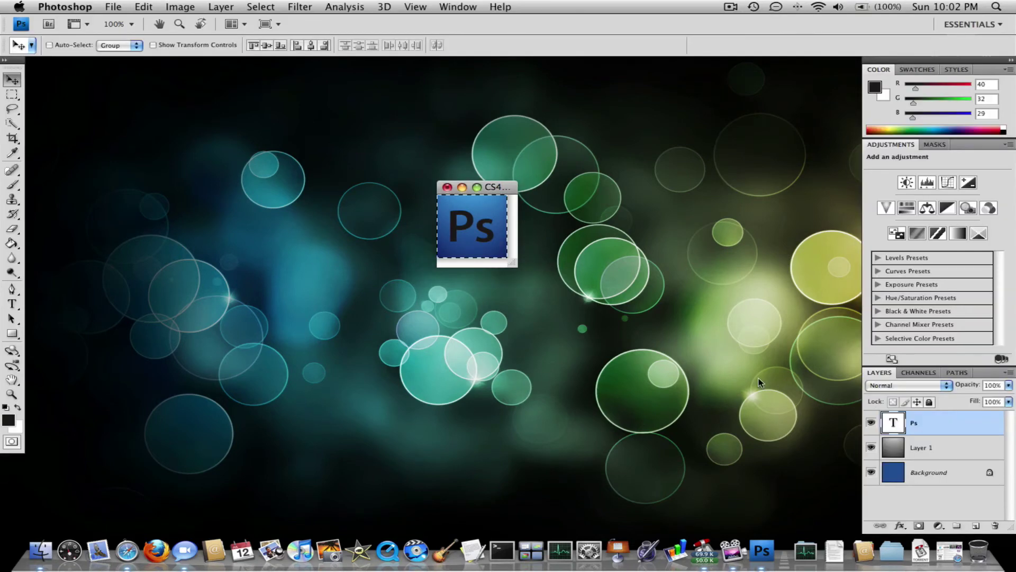
right_click(927, 421)
left_click(933, 430)
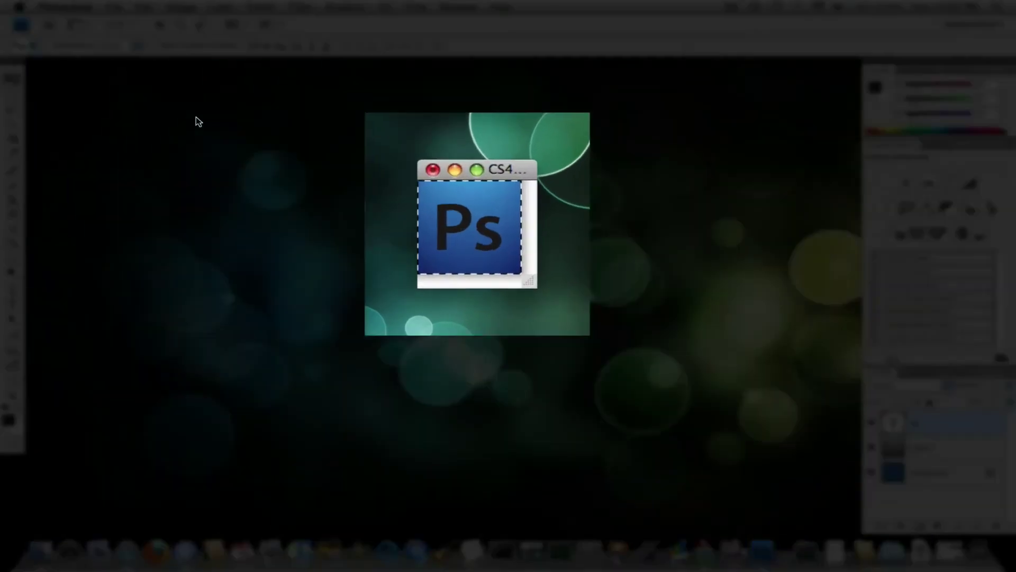
left_click(222, 156)
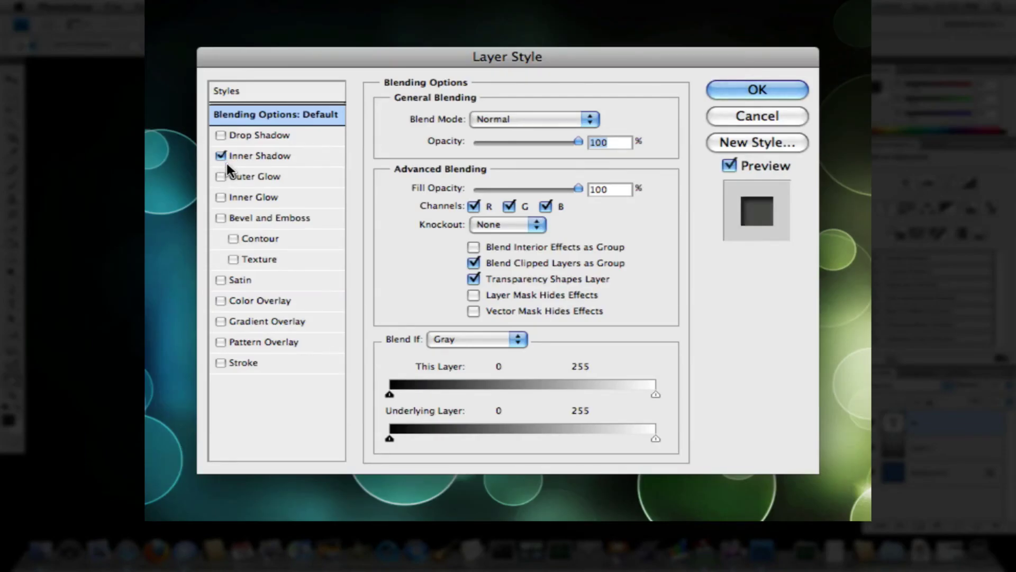
left_click(221, 218)
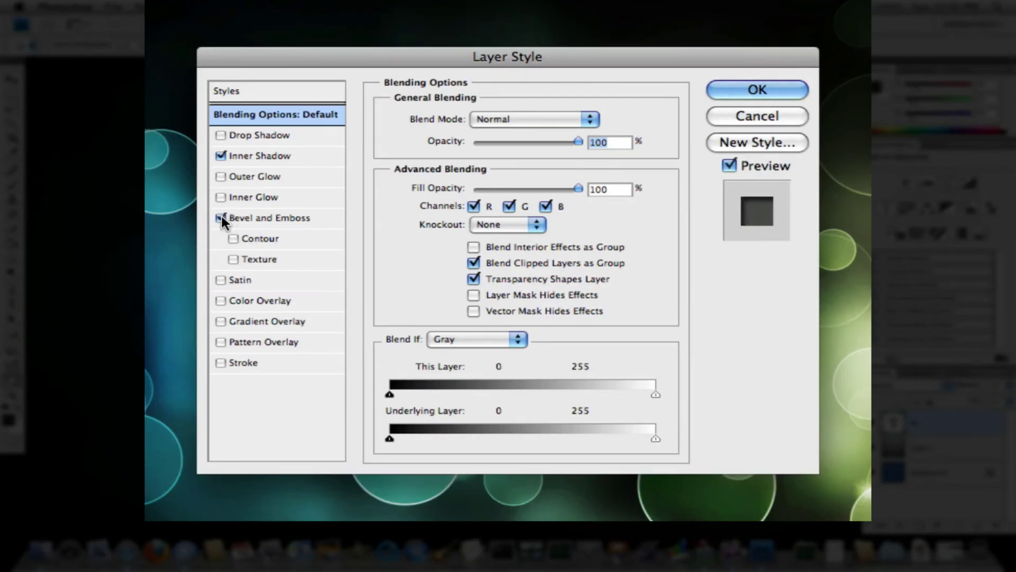
Set the inner shadow angle to 108° and opacity to 53%
left_click(270, 156)
double_click(504, 169)
type("10")
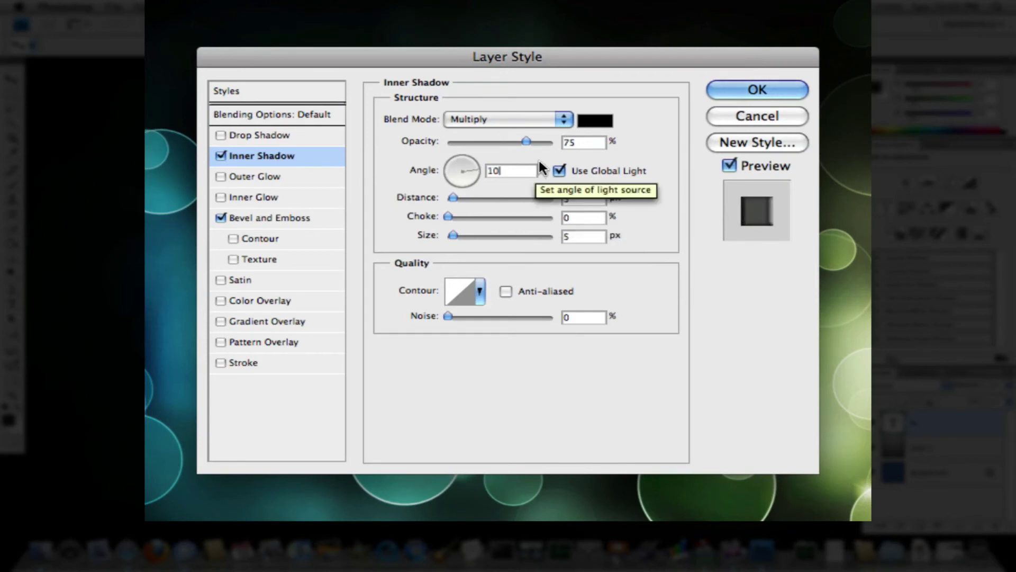
type("8")
left_click(589, 143)
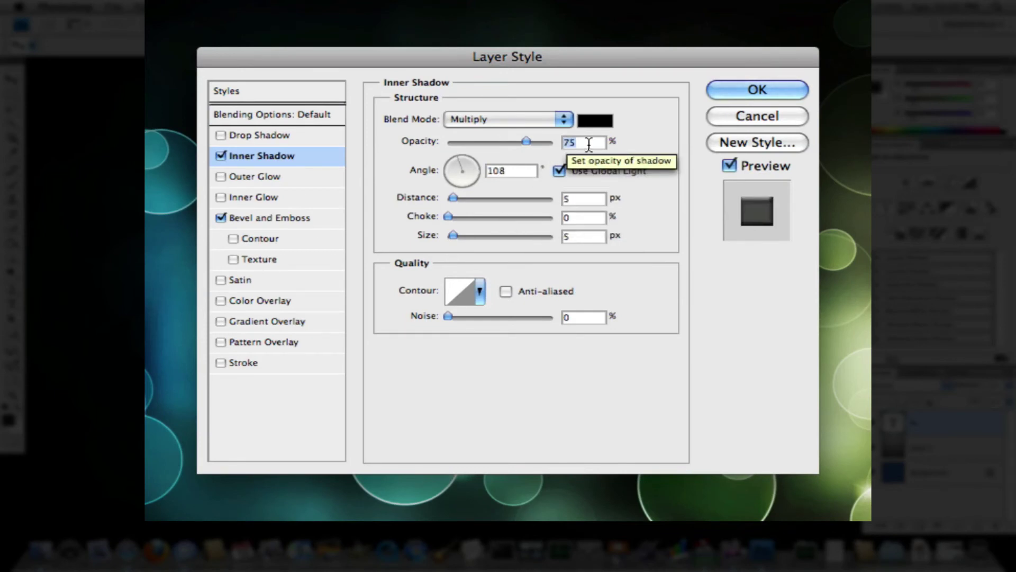
type("53")
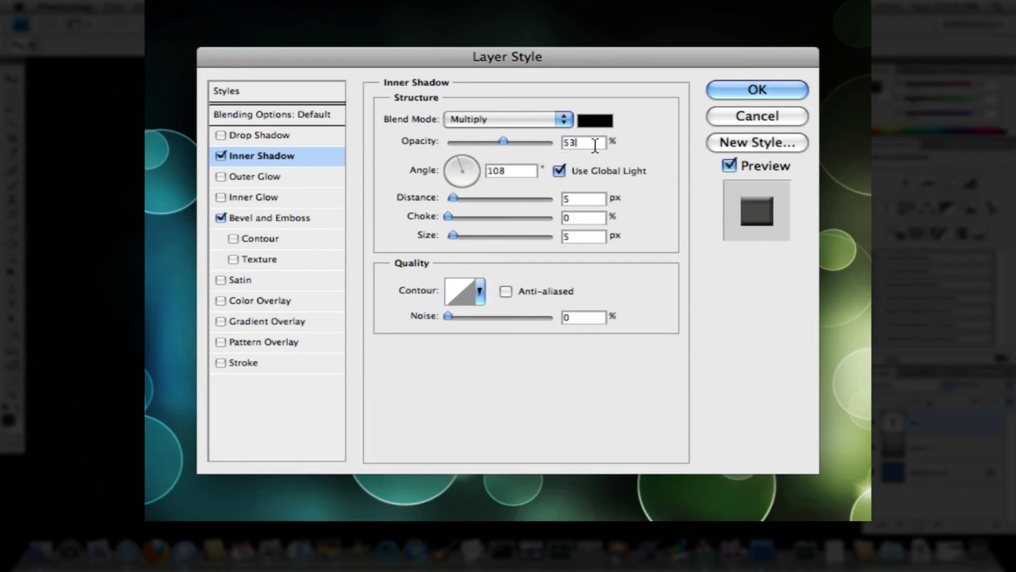
In Bevel and Emboss, set Depth to 1%, Size to 1 px and Soften to 1 px
left_click(248, 217)
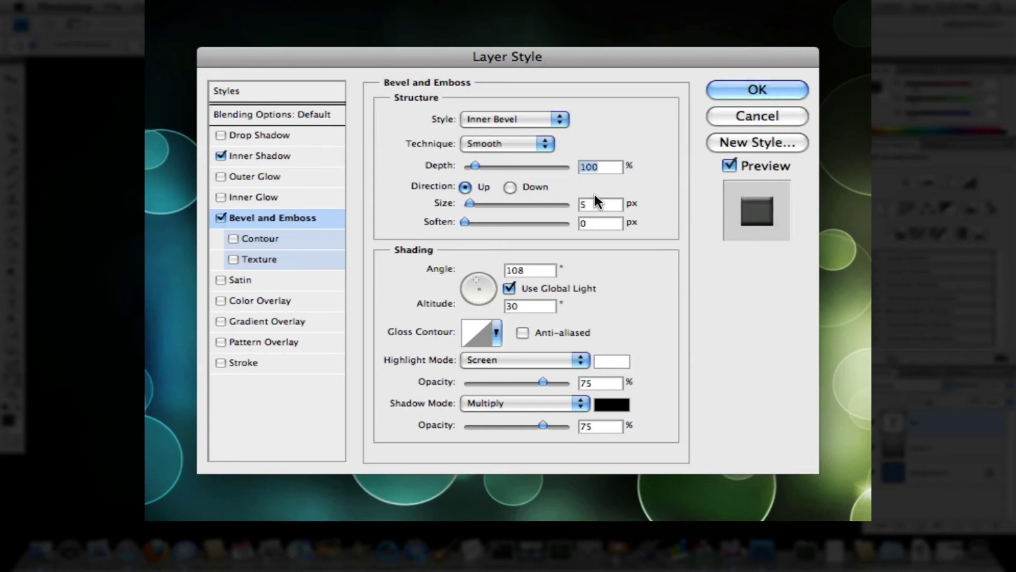
type("1")
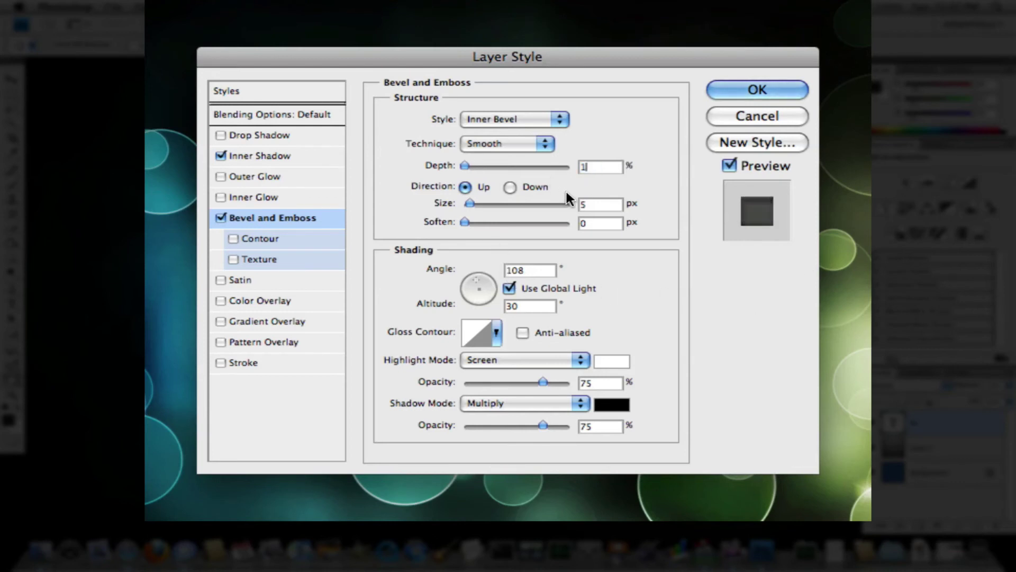
left_click(602, 211)
key("BackSpace")
type("1")
left_click(598, 224)
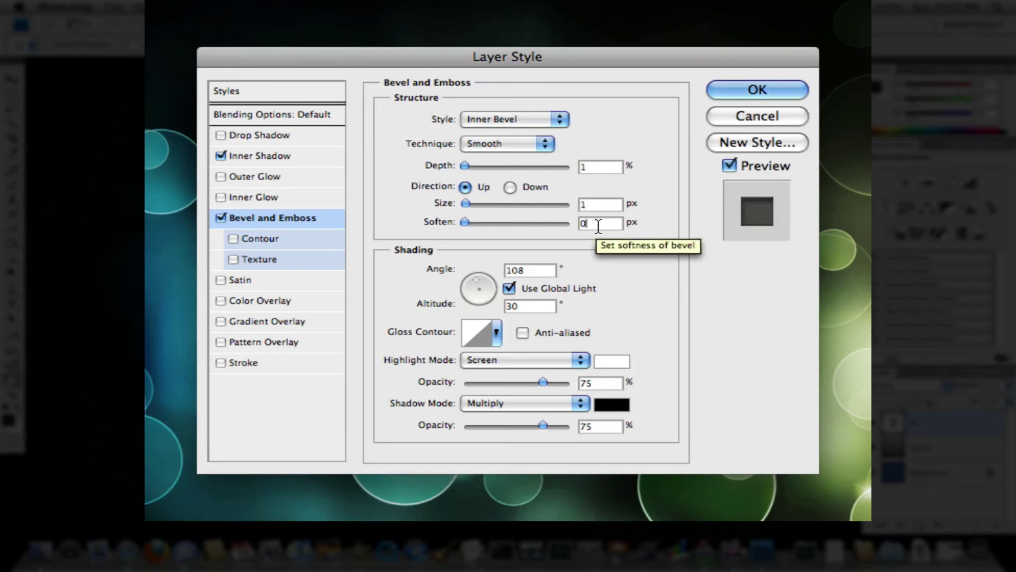
key("BackSpace")
type("1")
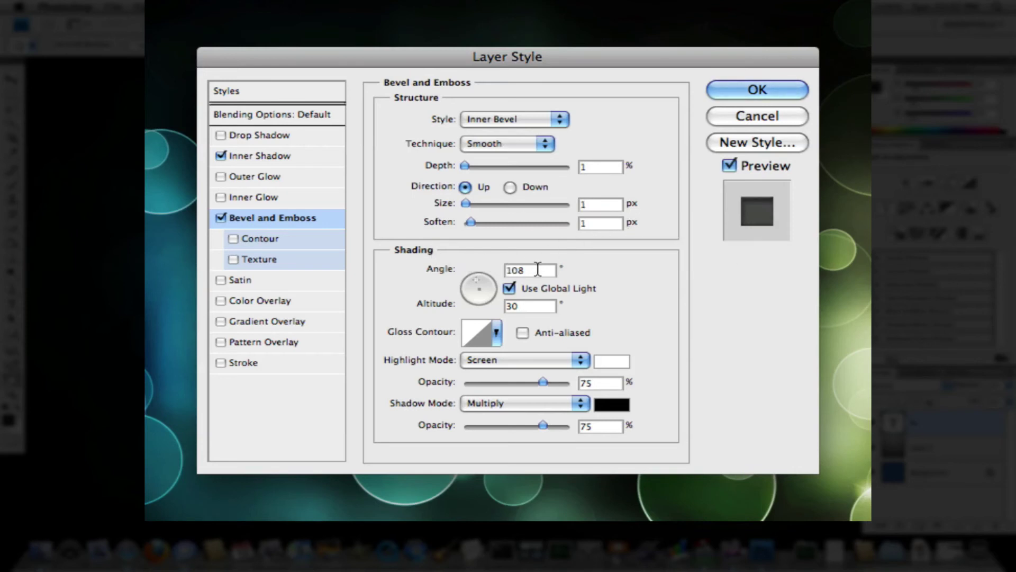
Set bevel Altitude 32°, Highlight Opacity 18% and Shadow Opacity 8%, then apply the styles
double_click(533, 304)
type("32")
double_click(616, 382)
type("18")
double_click(587, 426)
type("8")
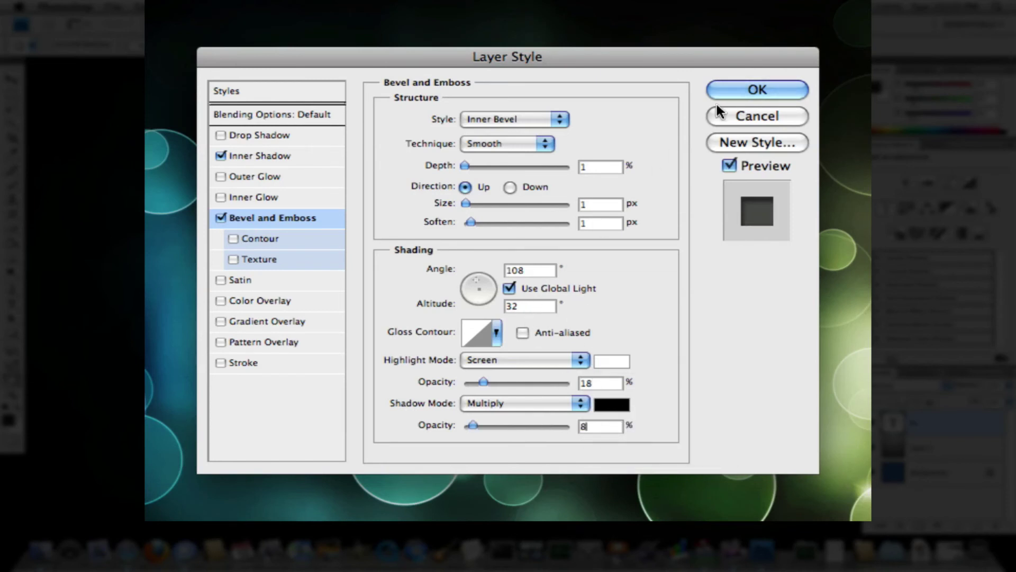
left_click(755, 91)
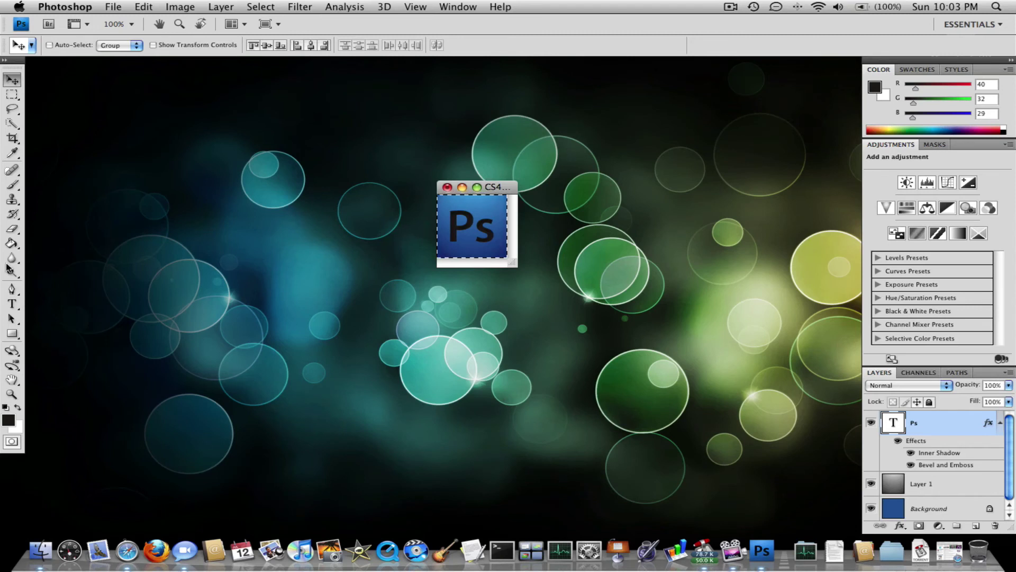
left_click(153, 45)
left_click(160, 45)
Save the icon via Save As as CS4.psd in Documents, Photoshop format with layers
left_click(112, 6)
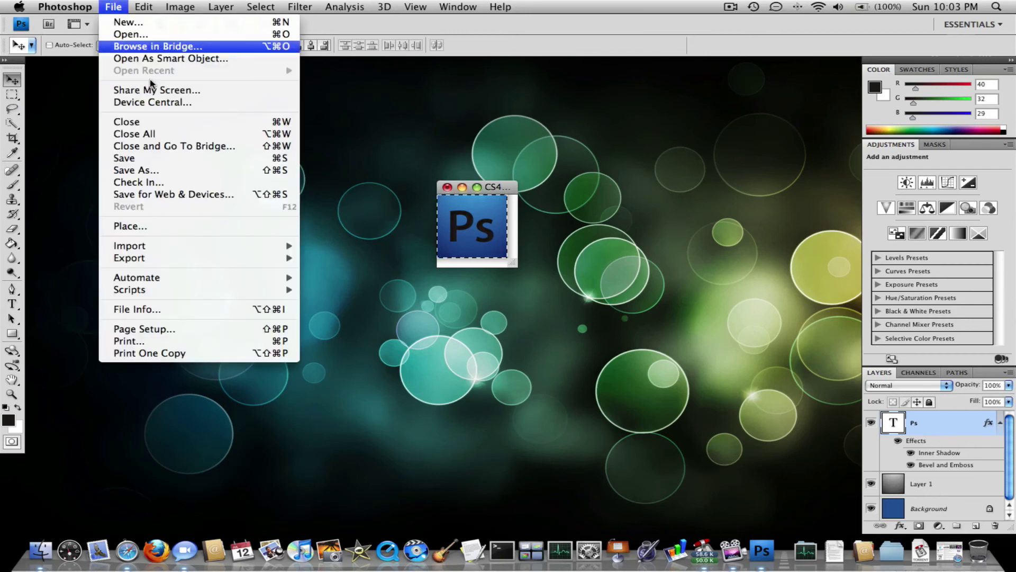
left_click(197, 171)
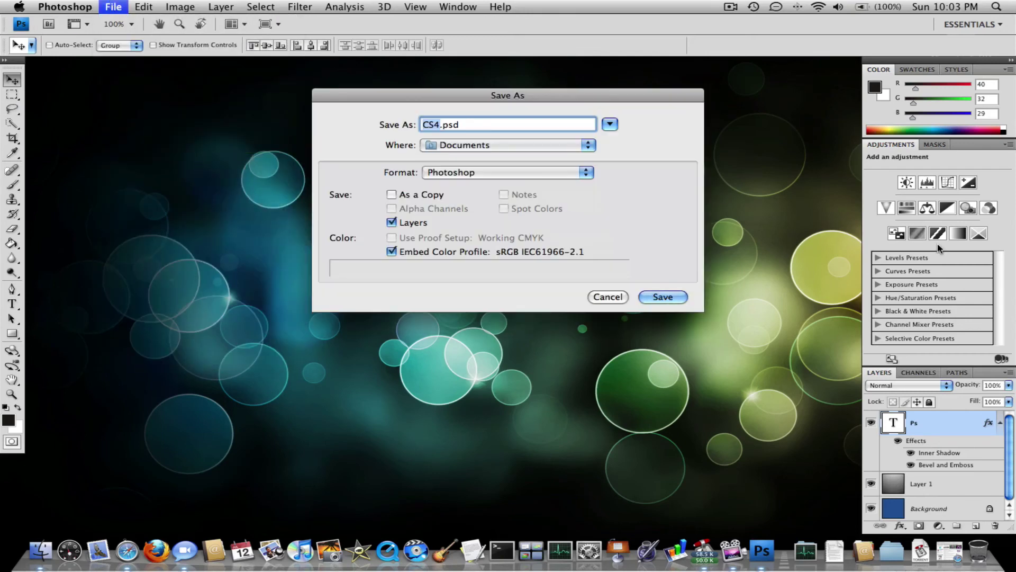
key("F11")
left_click_drag(929, 272, 1008, 373)
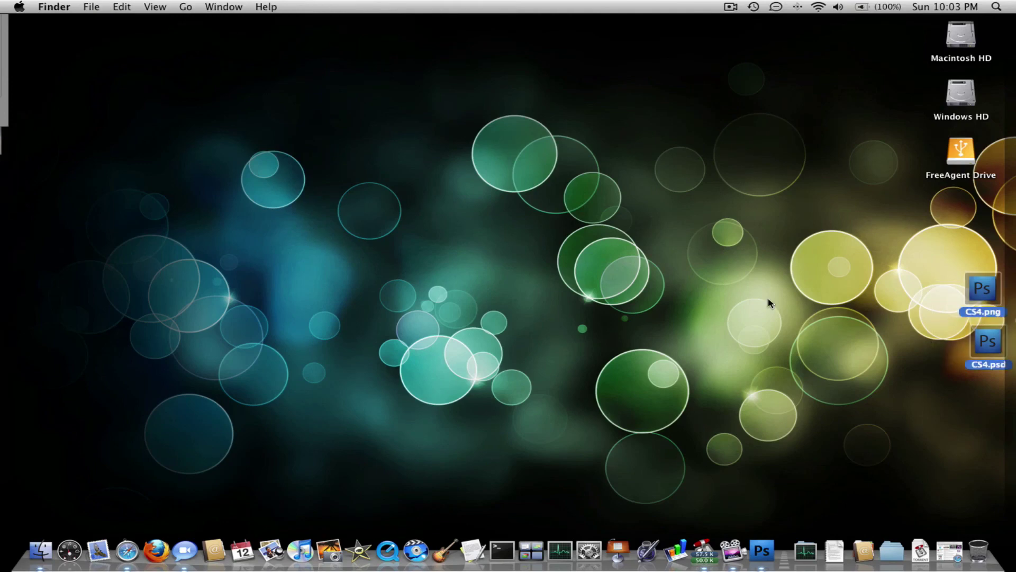
key("F11")
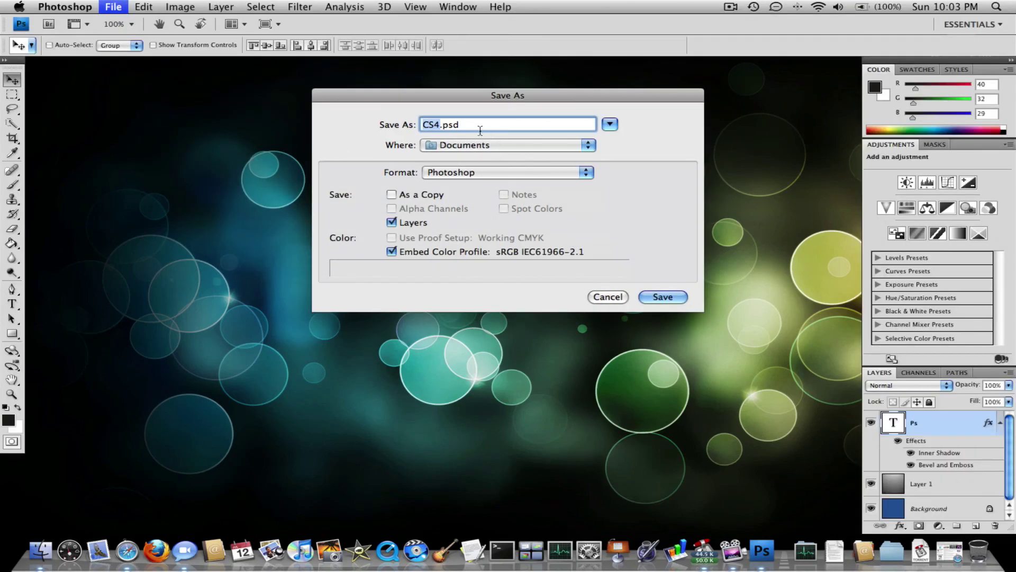
left_click(662, 297)
left_click(664, 191)
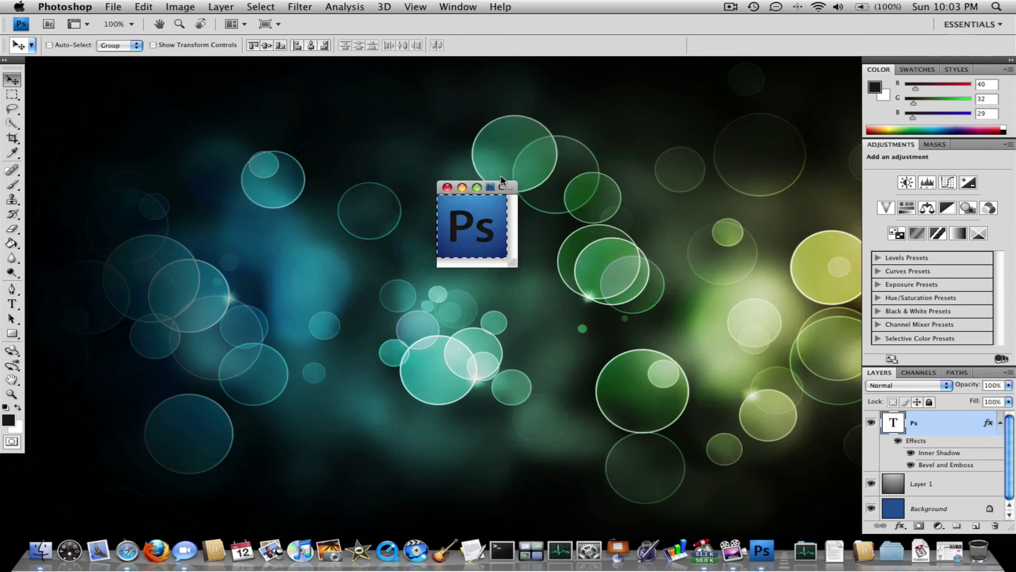
Save another copy via Save As with Format set to PNG, named CS4.png
left_click(114, 7)
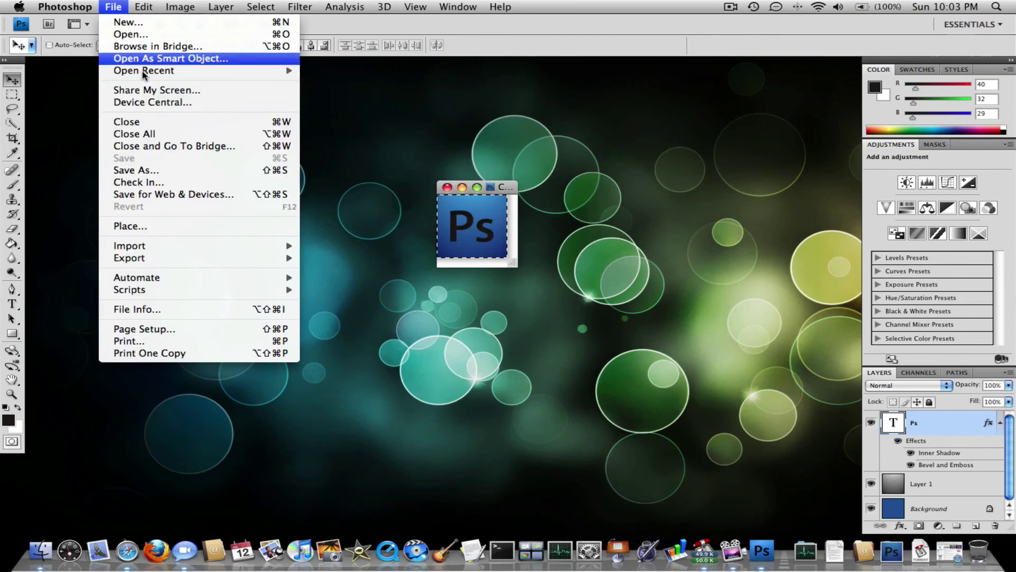
left_click(166, 169)
left_click(482, 173)
left_click(513, 360)
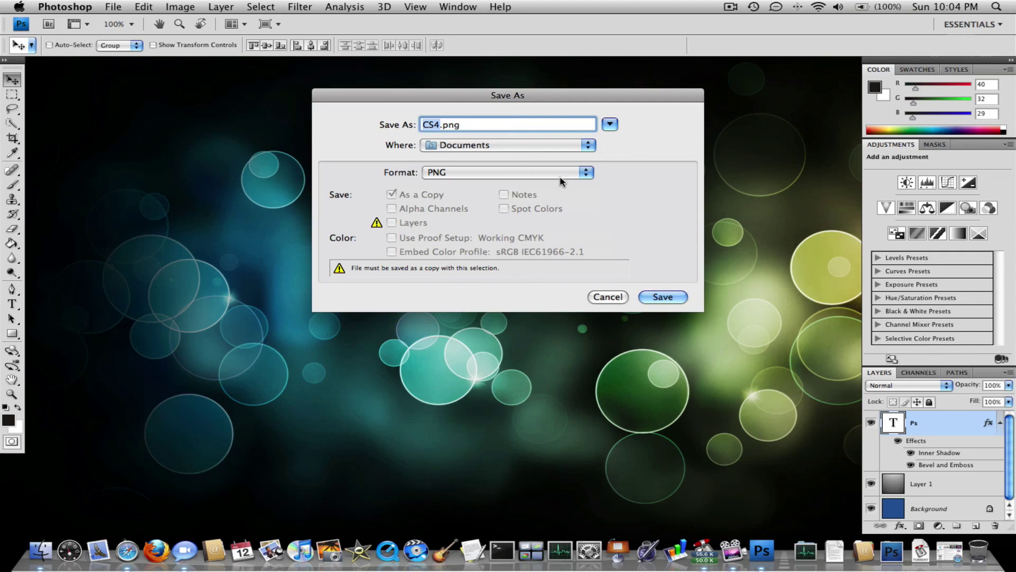
left_click(663, 297)
left_click(537, 196)
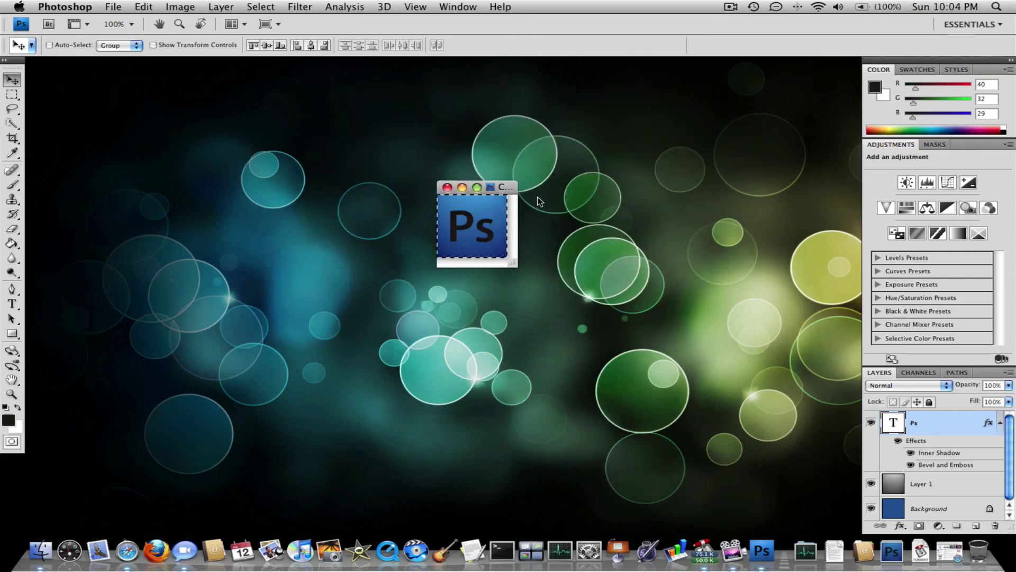